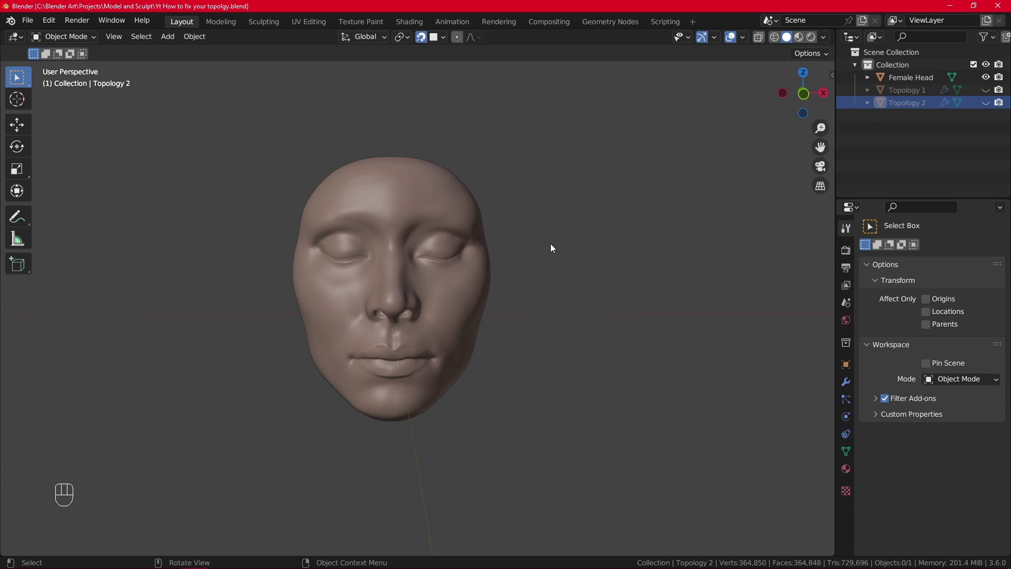
- Zoom out and pan the viewport so the female head sculpt moves left
scroll(550, 244, down, 2)
shift+middle_drag(579, 267, 488, 267)
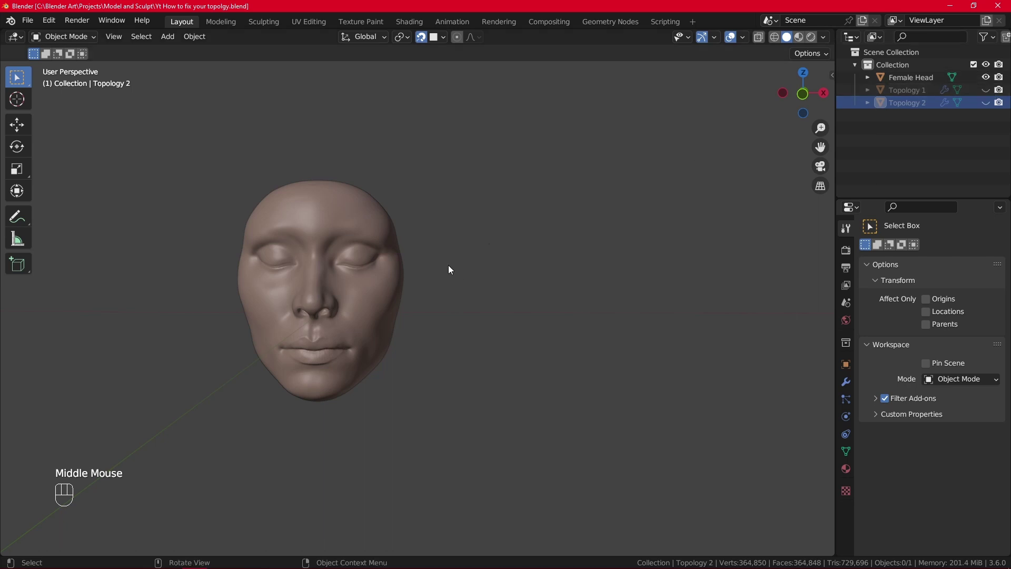
- Show Topology 1 over the sculpt and look around the head's left side
click(985, 91)
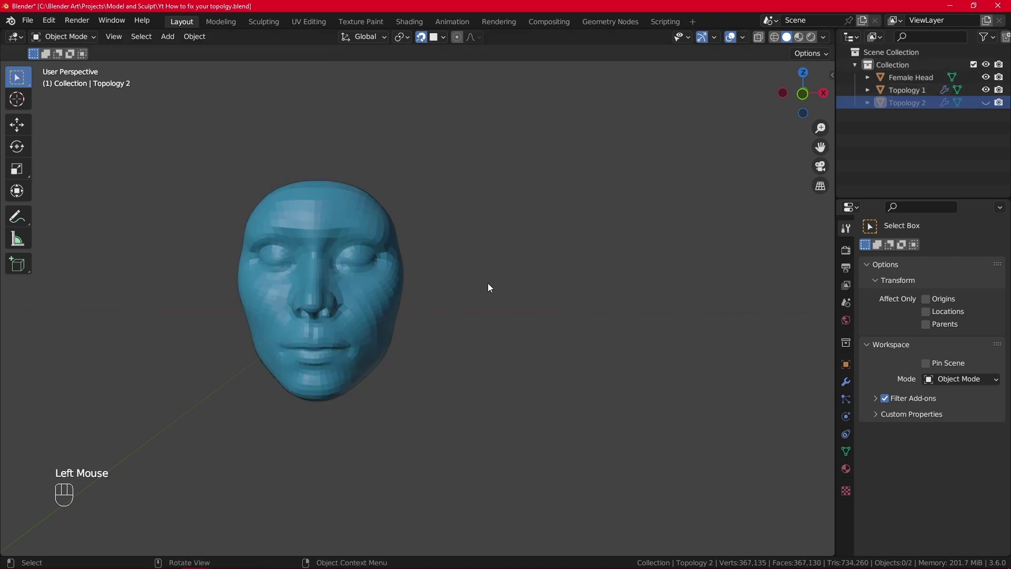
scroll(387, 304, up, 2)
mouse_move(316, 304)
shift+middle_down()
mouse_move(425, 311)
mouse_move(434, 307)
mouse_move(390, 305)
mouse_move(363, 280)
mouse_move(460, 283)
mouse_move(350, 289)
mouse_move(322, 304)
shift+middle_up()
scroll(419, 299, down, 1)
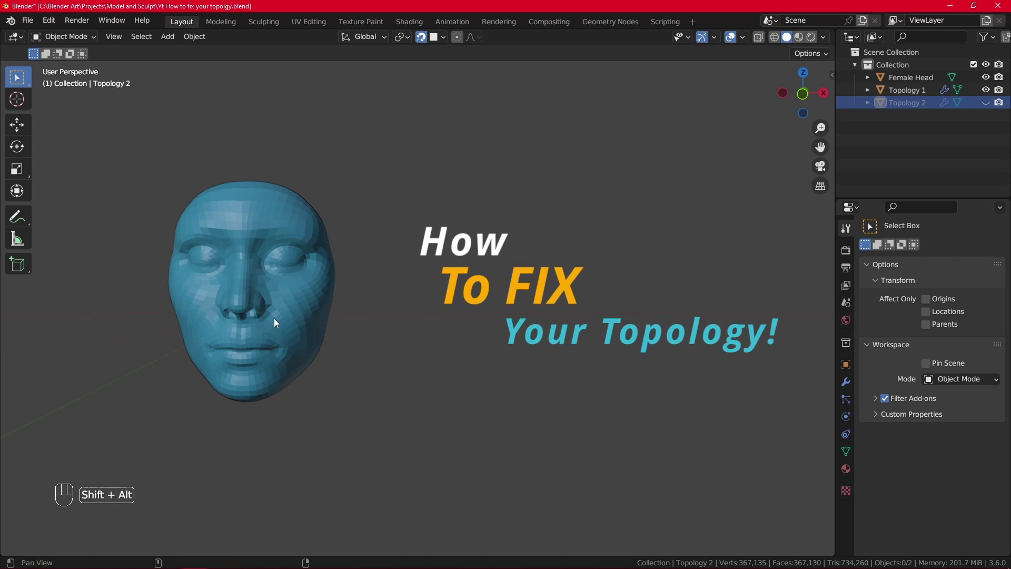
shift+middle_drag(275, 321, 474, 319)
scroll(529, 324, up, 3)
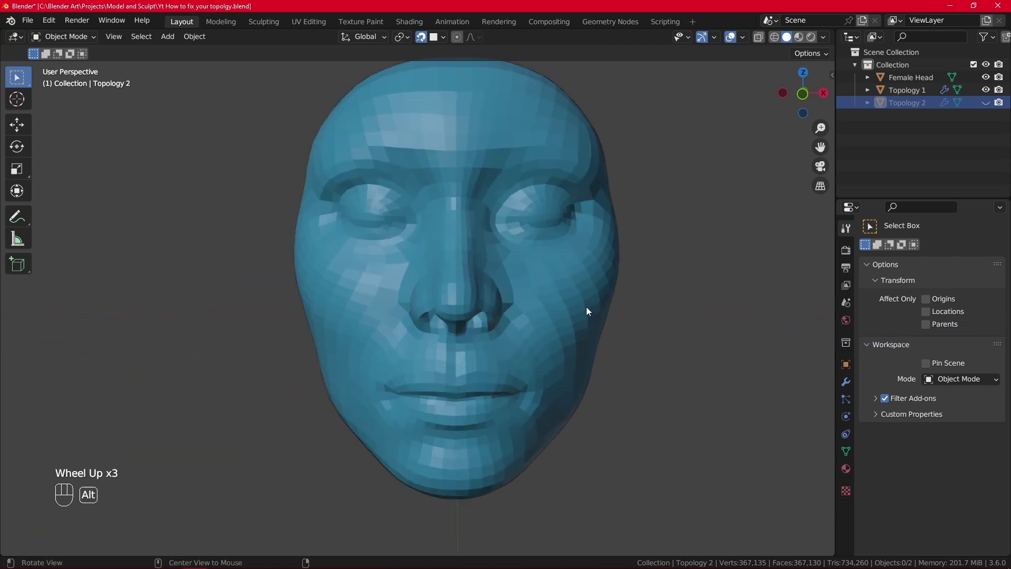
middle_drag(574, 302, 554, 298)
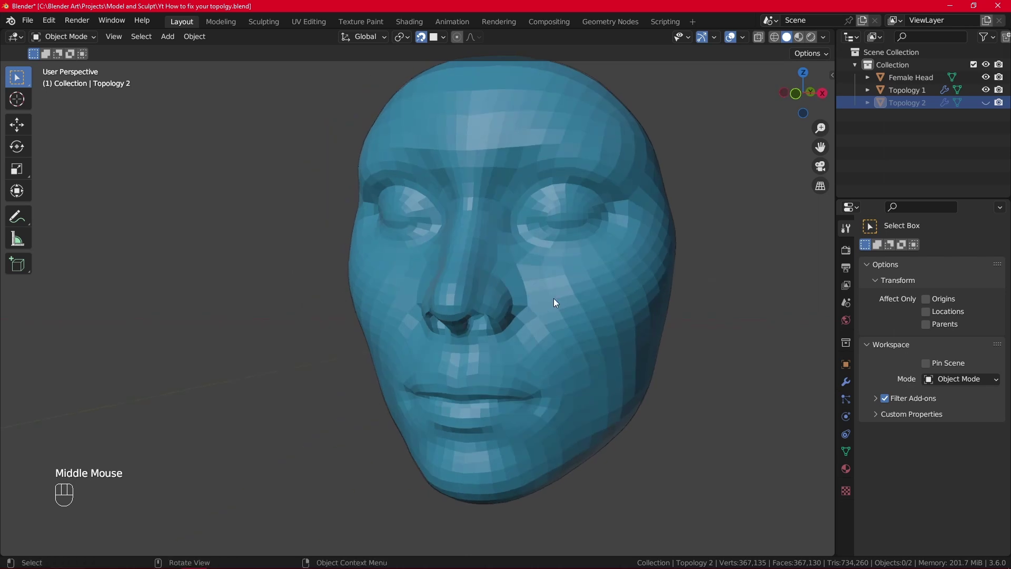
- Hide Topology 1, show and select Topology 2, and check its side profile
click(986, 89)
click(987, 102)
alt+middle_drag(586, 244, 618, 241)
click(618, 274)
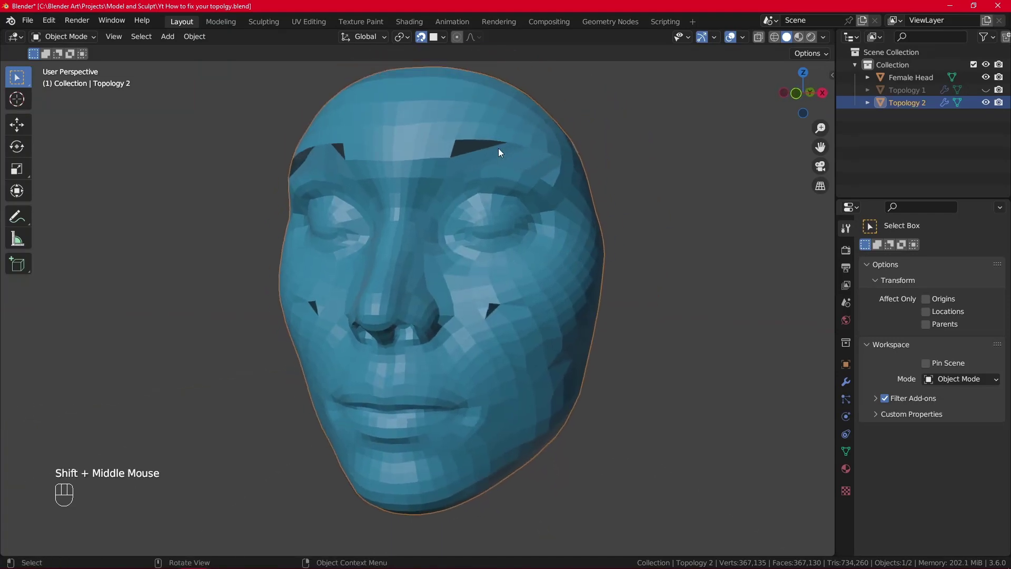
alt+middle_drag(652, 211, 428, 292)
- In Edit Mode, drop the stray vertex onto its neighbour to close the cheek gap
key(Tab)
scroll(458, 295, up, 3)
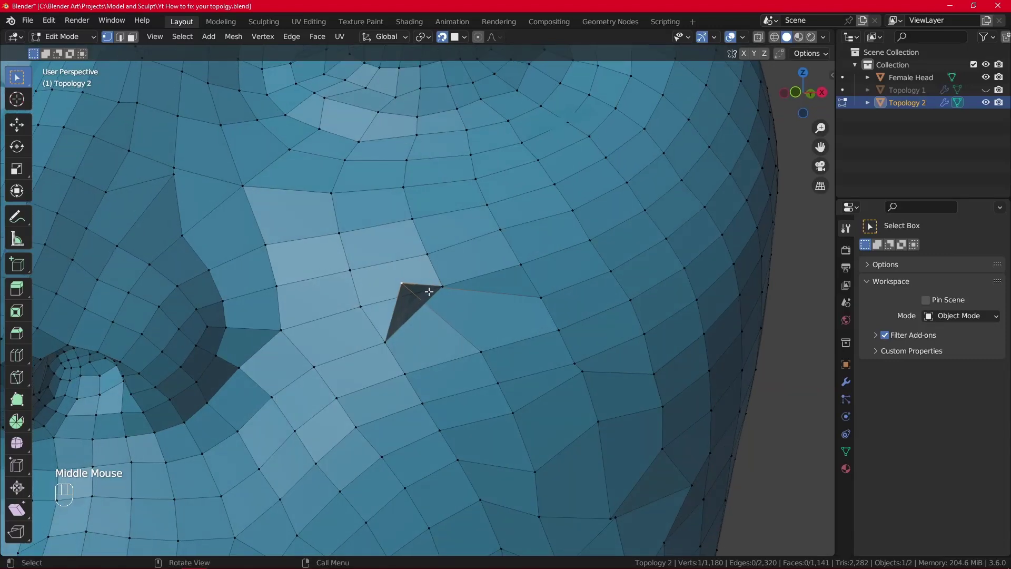
click(402, 288)
click(476, 356)
click(401, 285)
key(g)
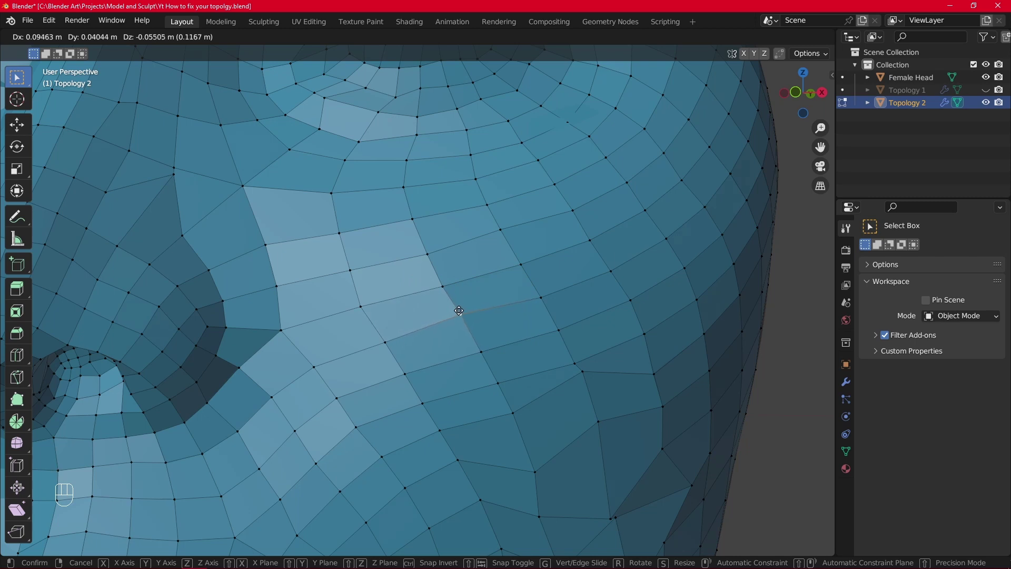
click(459, 312)
scroll(459, 312, down, 3)
middle_drag(453, 211, 439, 341)
scroll(448, 337, up, 2)
- Select the shortest vertex path along the brow edge and move it onto the head surface
scroll(596, 331, down, 1)
scroll(596, 330, down, 2)
scroll(439, 341, up, 2)
click(554, 245)
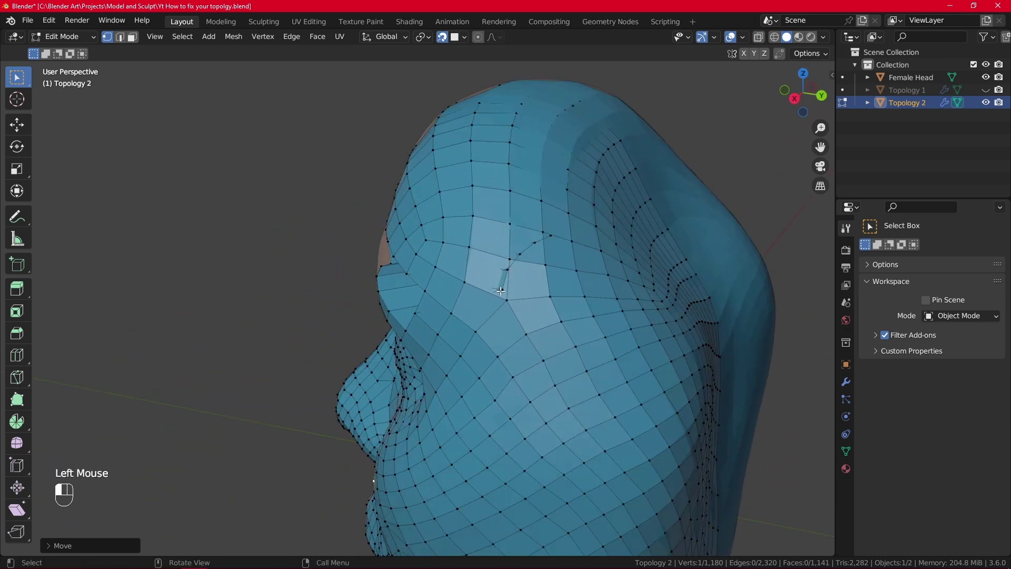
ctrl+click(555, 238)
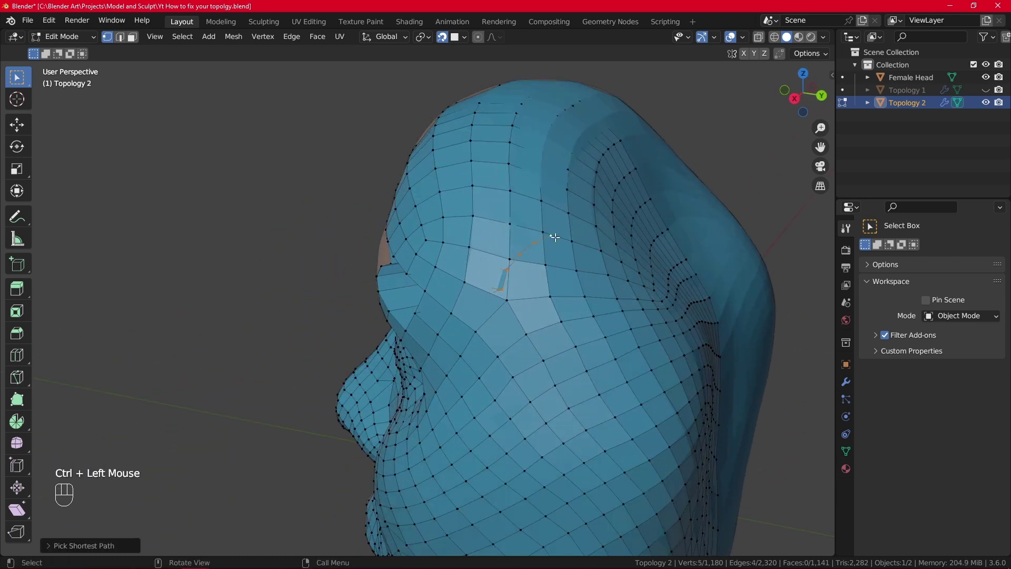
middle_drag(316, 327, 499, 278)
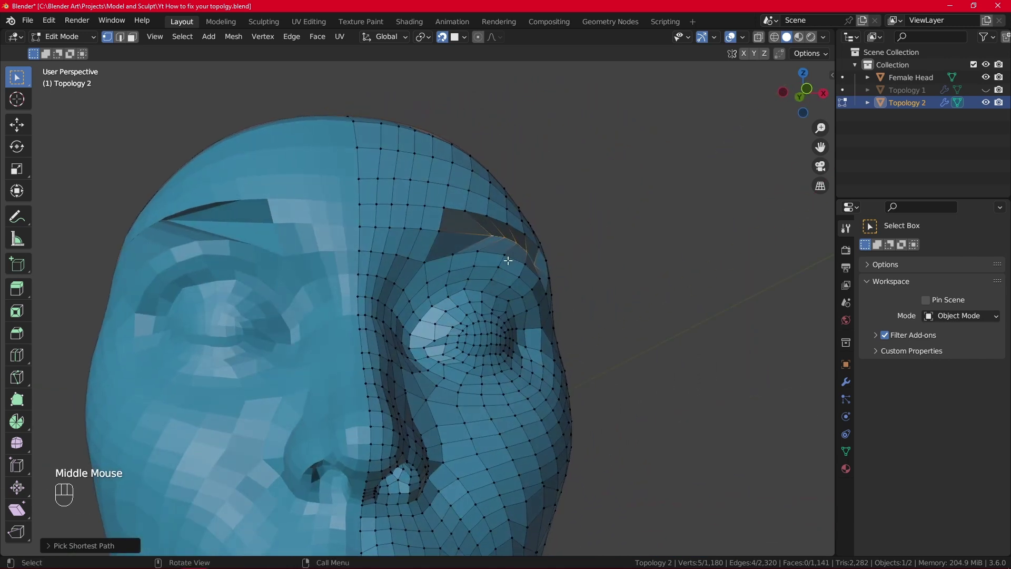
key(g)
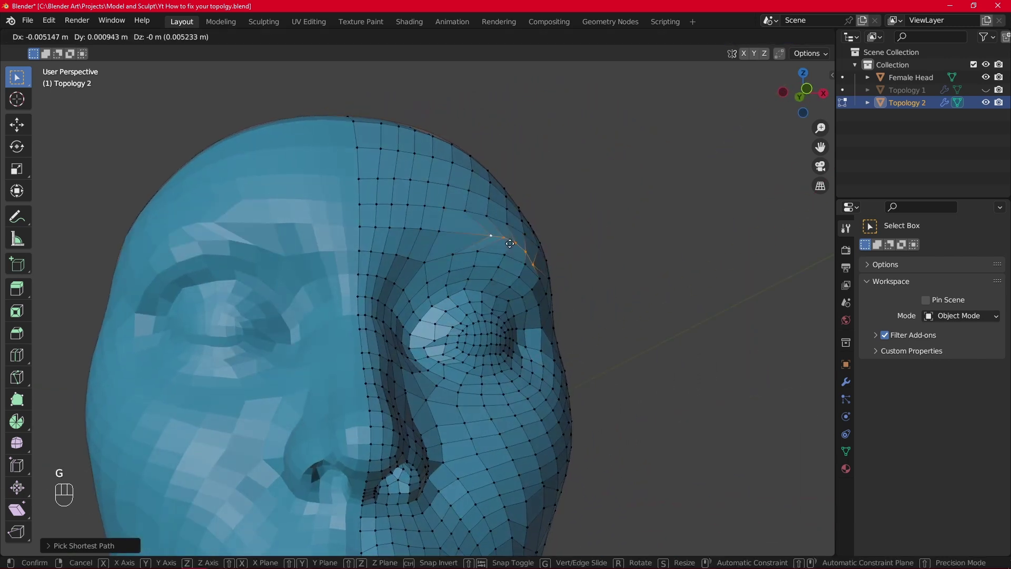
click(510, 244)
- Slide a single brow vertex along its edge, then select the vertex path across the brow
alt+middle_drag(493, 243, 409, 303)
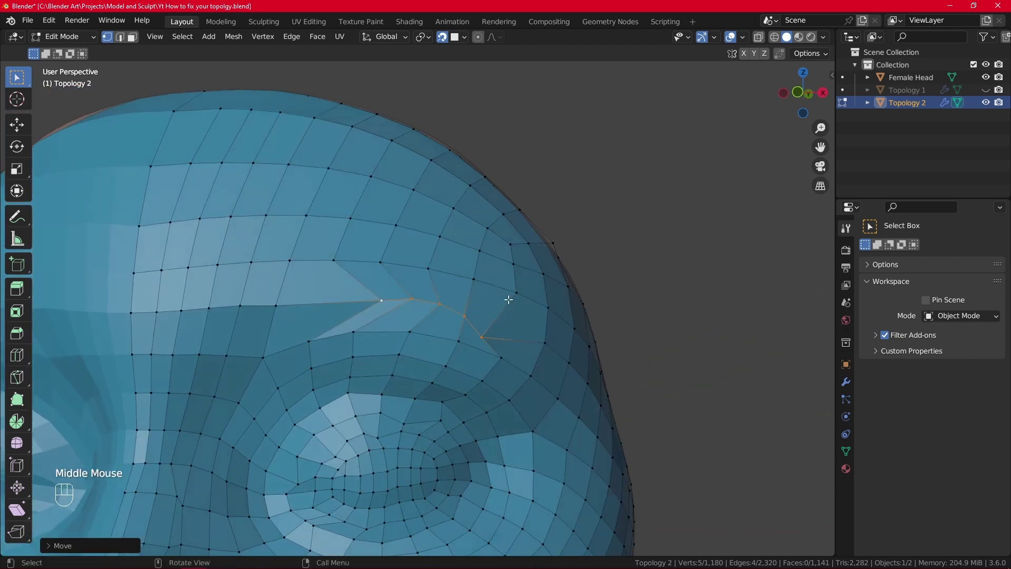
click(381, 301)
key(g)
key(g)
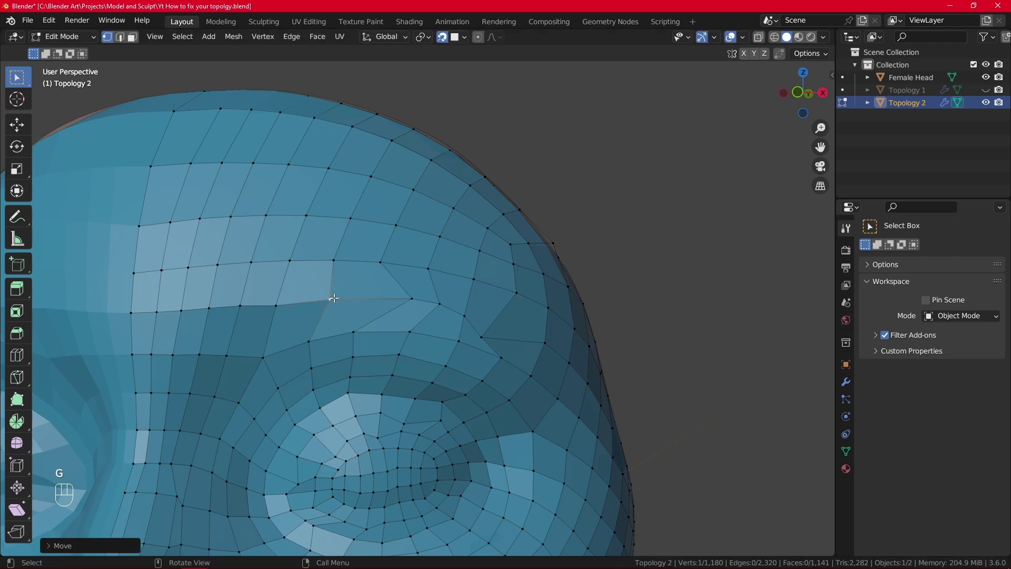
click(352, 276)
ctrl+click(481, 337)
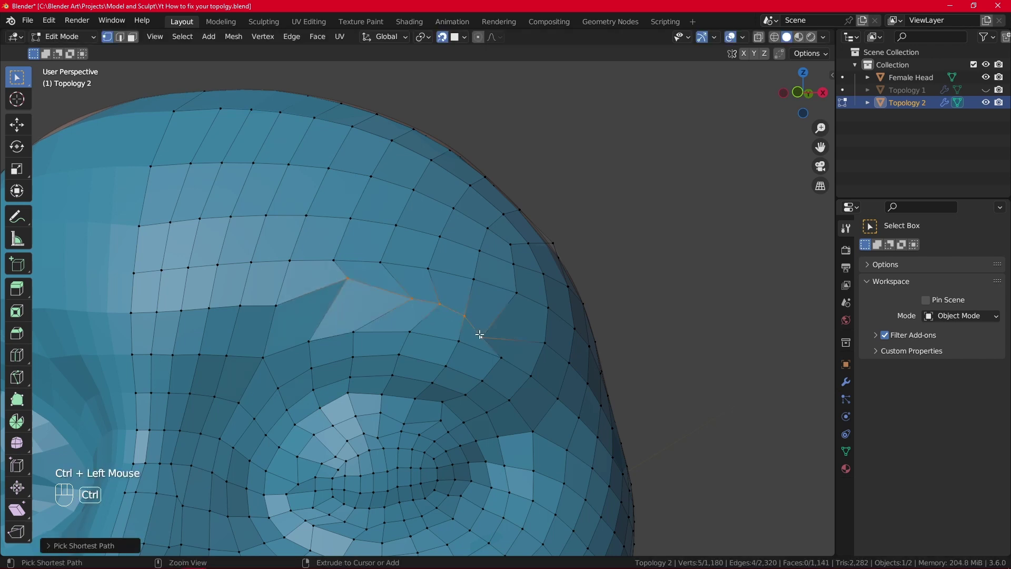
- Smooth the selected brow vertices with Smooth Vertices, Repeat raised to 8
right_click(428, 301)
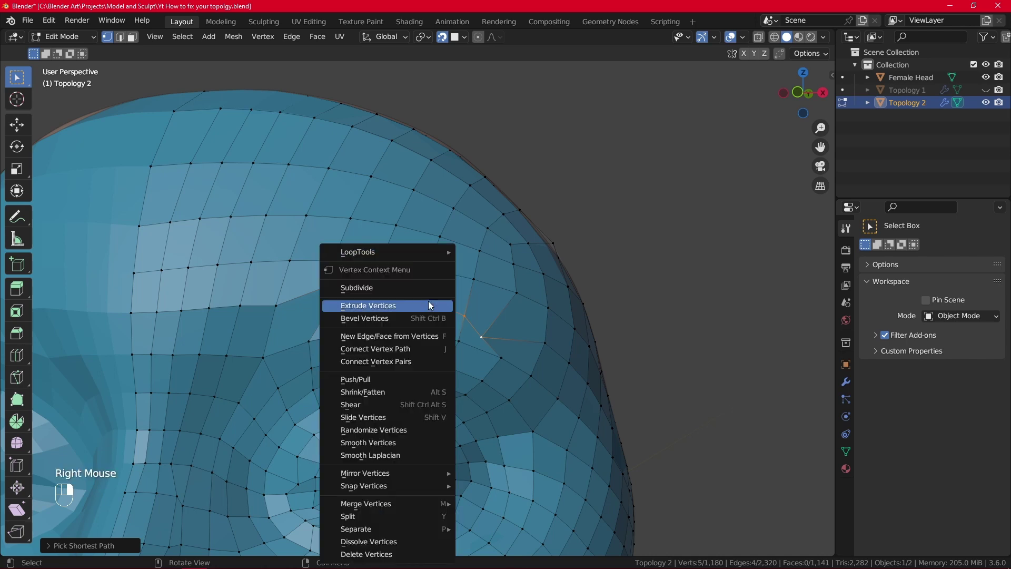
click(410, 441)
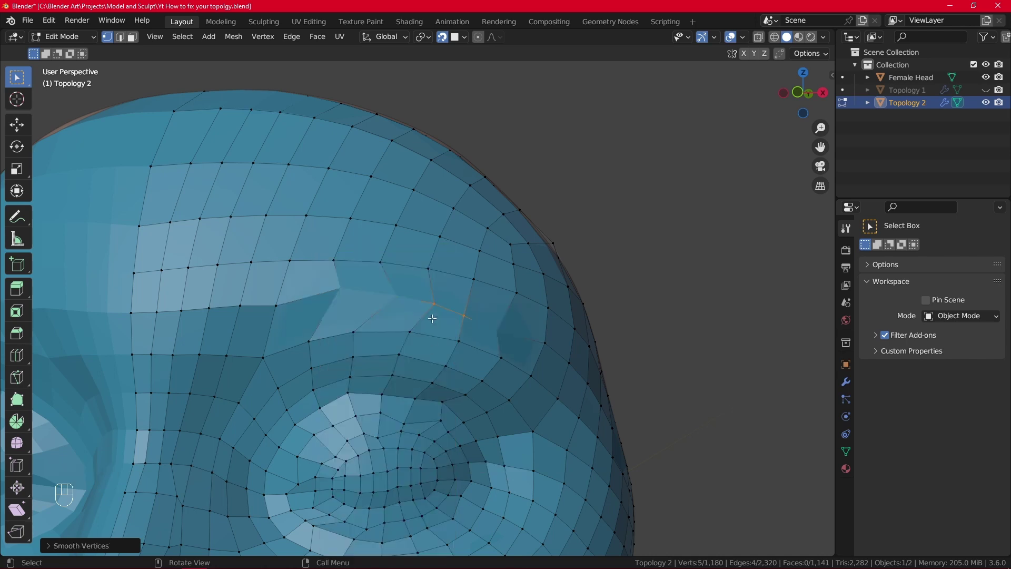
click(80, 548)
click(208, 501)
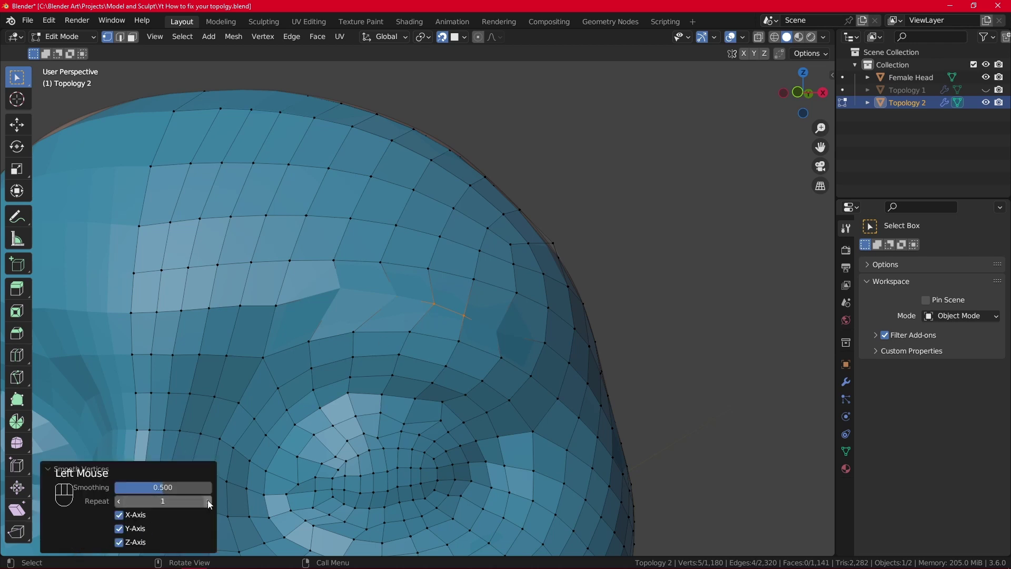
click(208, 500)
click(208, 501)
click(207, 500)
click(208, 501)
click(207, 500)
click(208, 500)
click(207, 500)
click(207, 500)
click(207, 500)
- Select brow vertices and a six-vertex path, then orbit to inspect the brow, eye and nose
click(455, 296)
key(g)
click(454, 296)
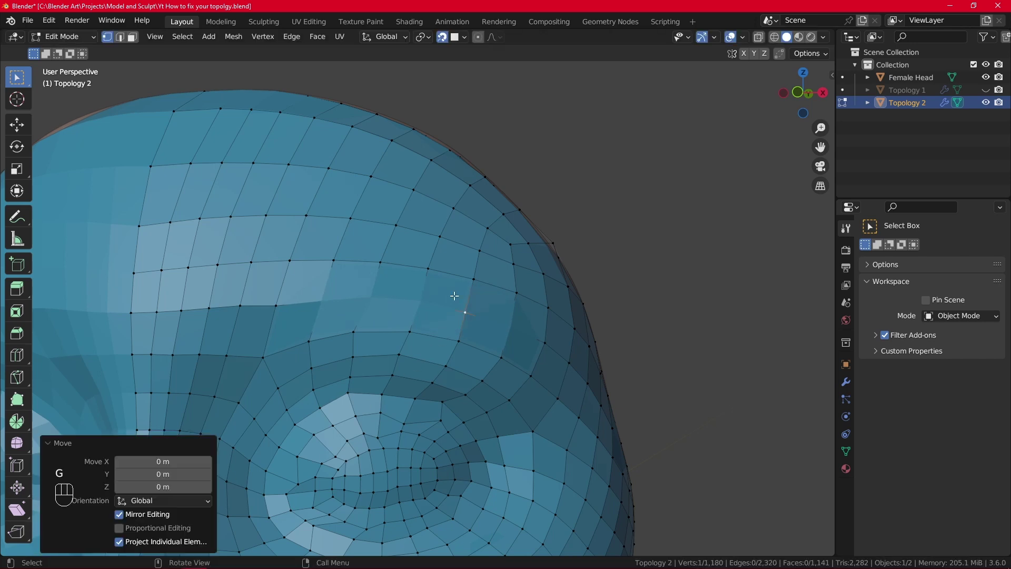
ctrl+click(527, 346)
scroll(466, 308, down, 1)
middle_drag(540, 349, 341, 300)
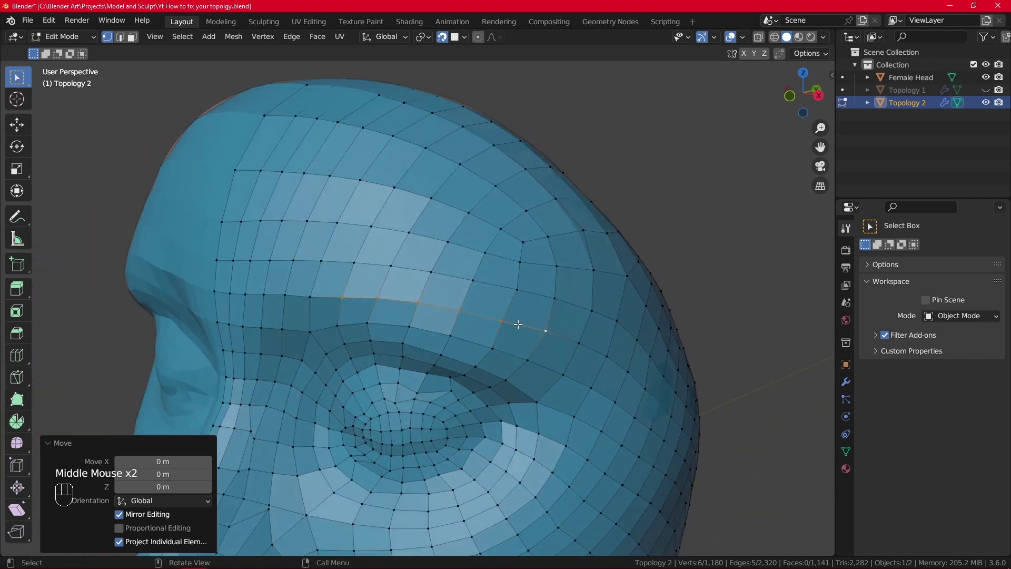
click(460, 310)
click(459, 311)
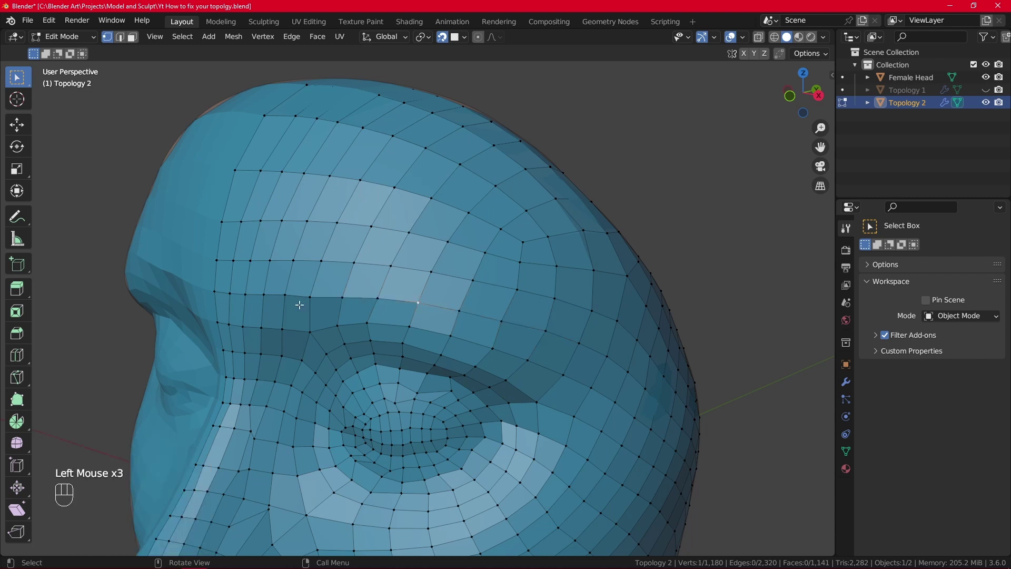
middle_drag(618, 373, 561, 258)
scroll(510, 280, up, 2)
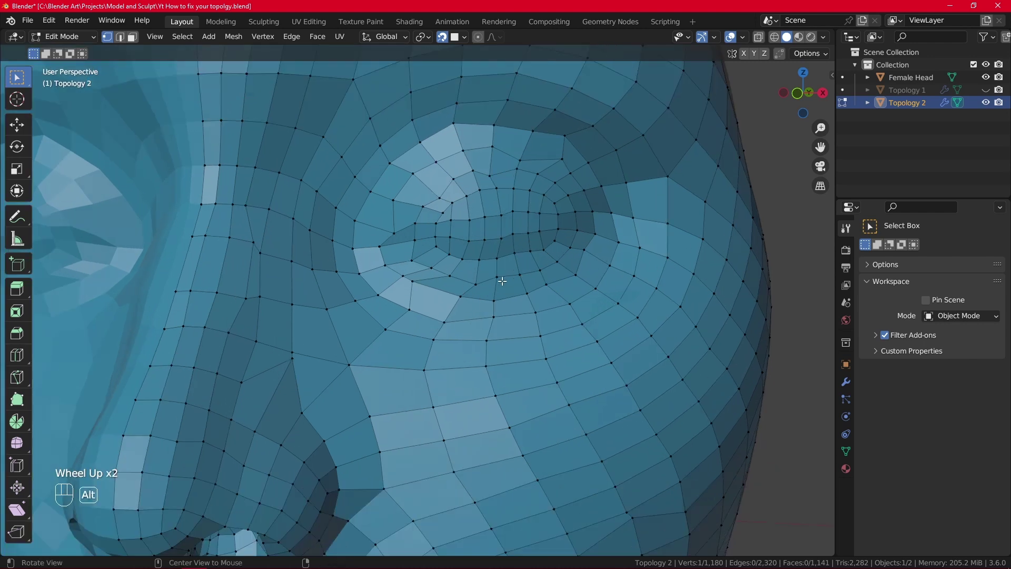
- Select the eye's edge loop and a socket vertex, then return to a front view of the face
middle_drag(509, 281, 302, 282)
double_click(473, 302)
click(473, 302)
double_click(474, 301)
click(490, 217)
scroll(440, 308, down, 1)
scroll(493, 318, up, 3)
click(308, 288)
scroll(344, 293, down, 2)
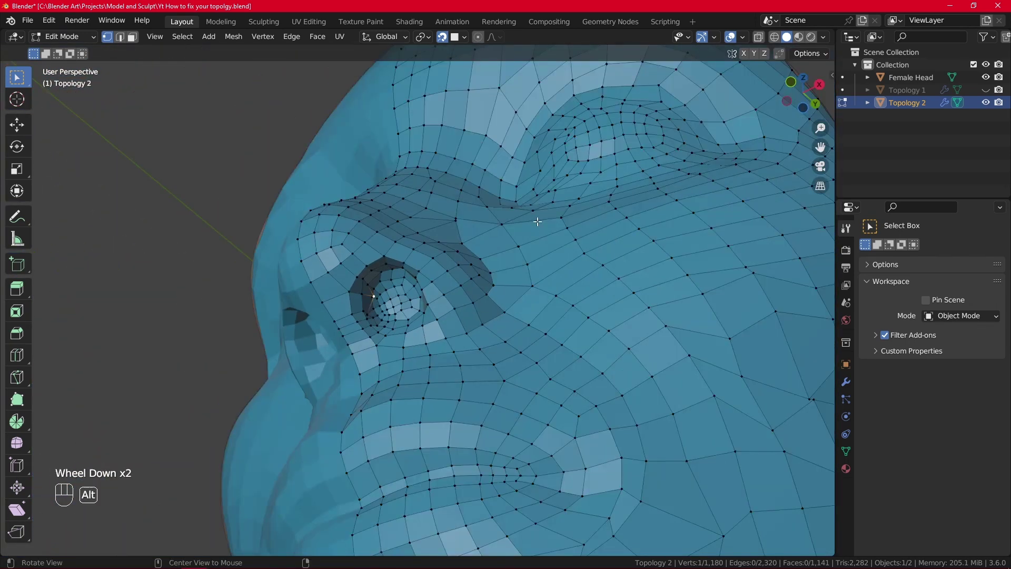
middle_drag(343, 293, 468, 336)
scroll(582, 240, down, 2)
scroll(467, 335, down, 1)
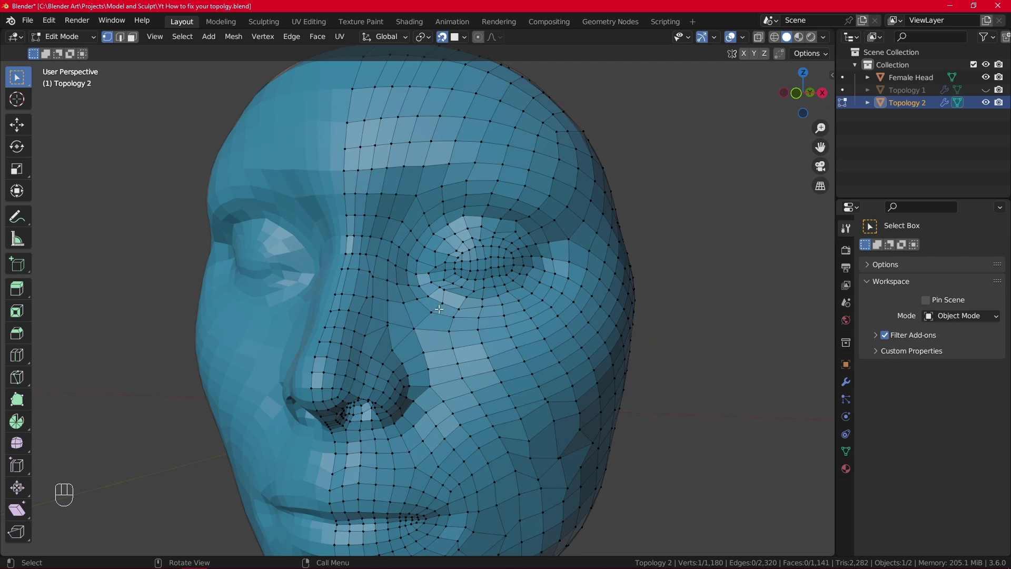
- Search the Preferences add-ons for 'loop' to confirm LoopTools is enabled, then close Preferences
click(53, 21)
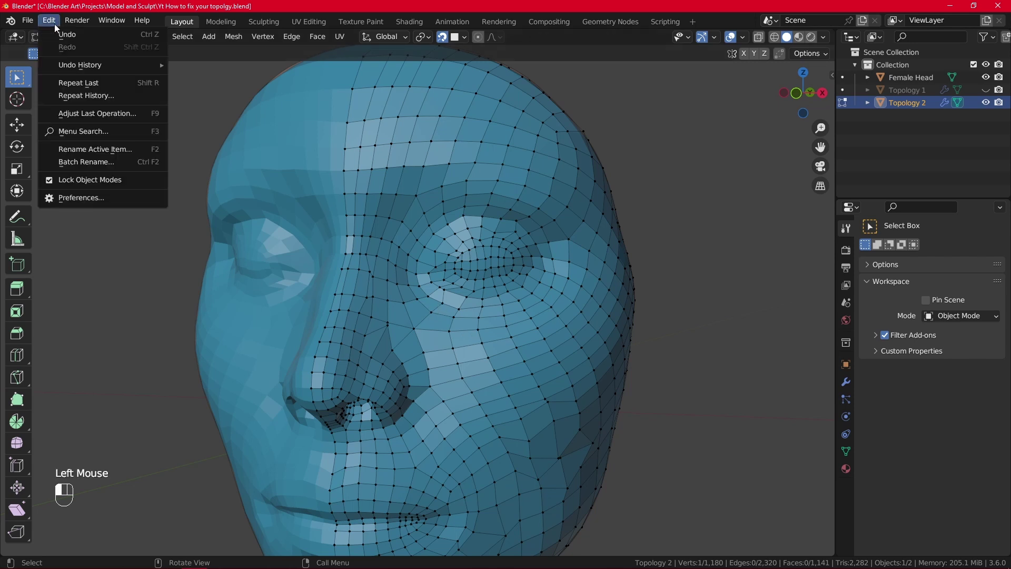
click(86, 198)
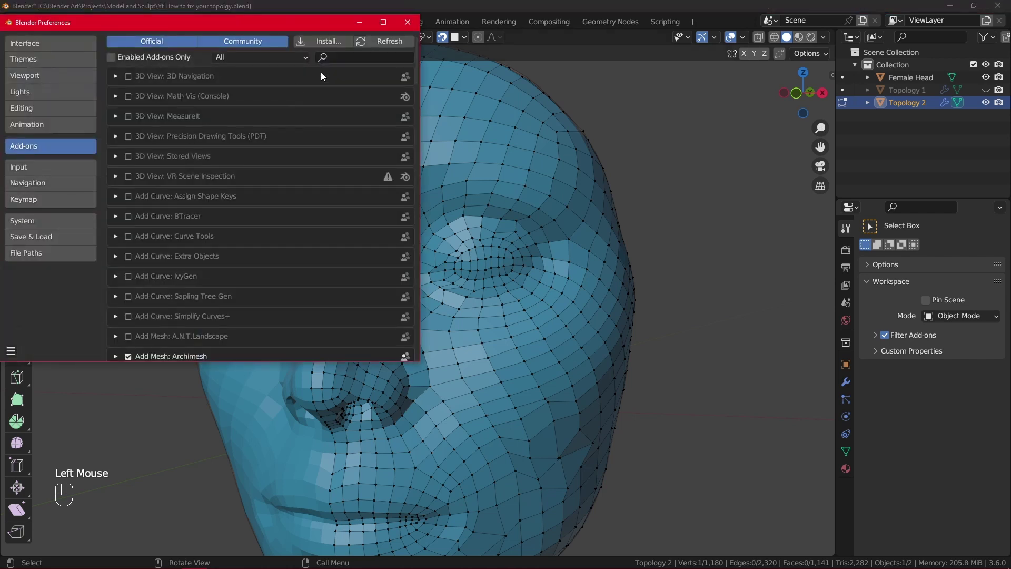
click(361, 57)
text(loop)
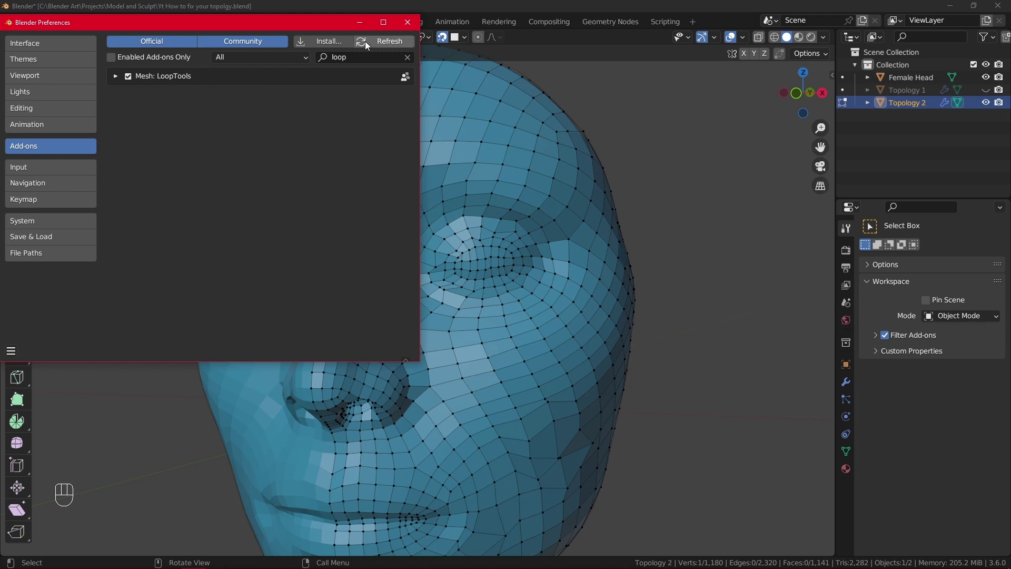
click(408, 23)
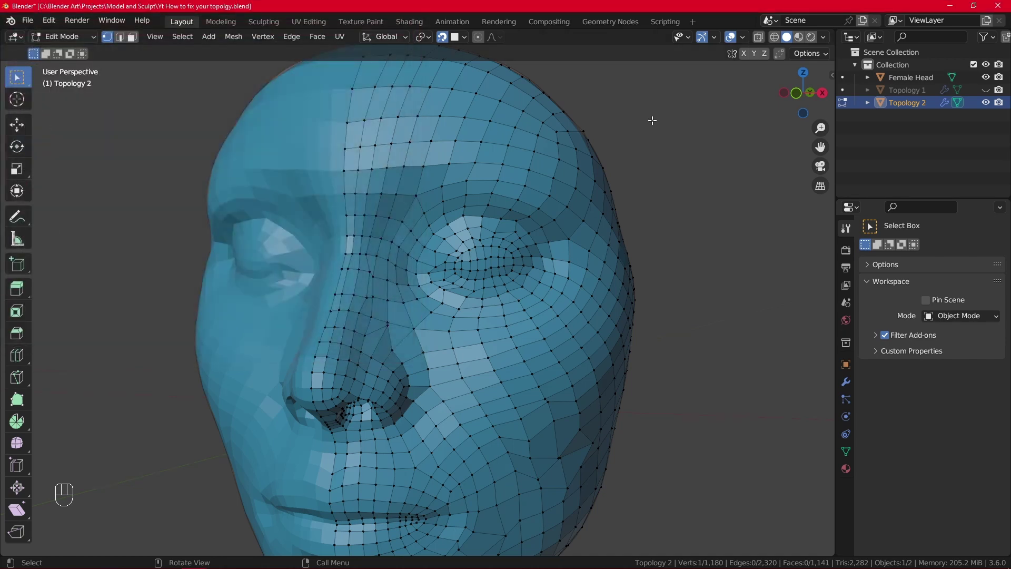
- Show the LoopTools tools in the sidebar, frame the eye, and select its edge loop
click(832, 75)
click(828, 222)
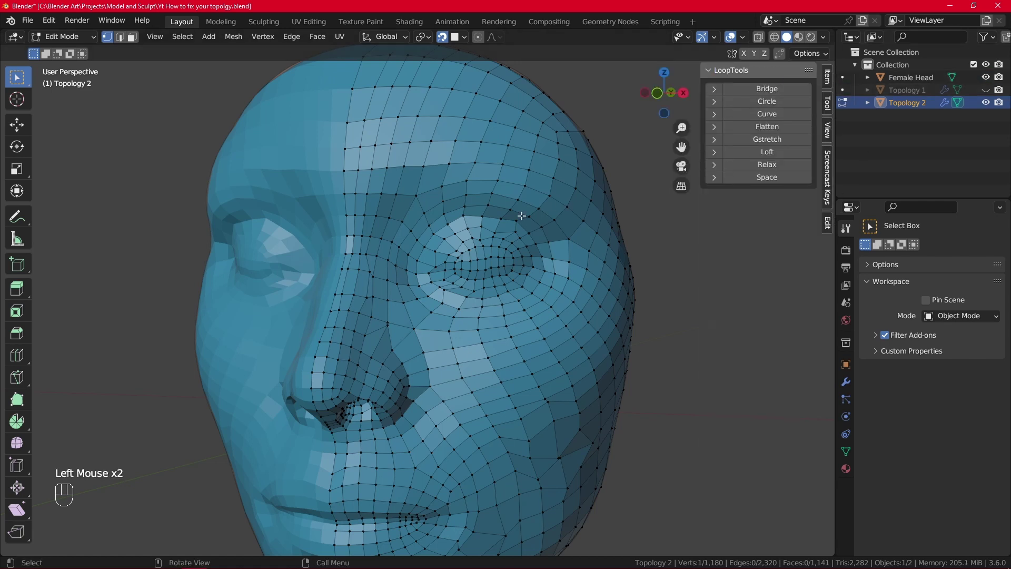
alt+middle_click(482, 245)
scroll(482, 245, up, 2)
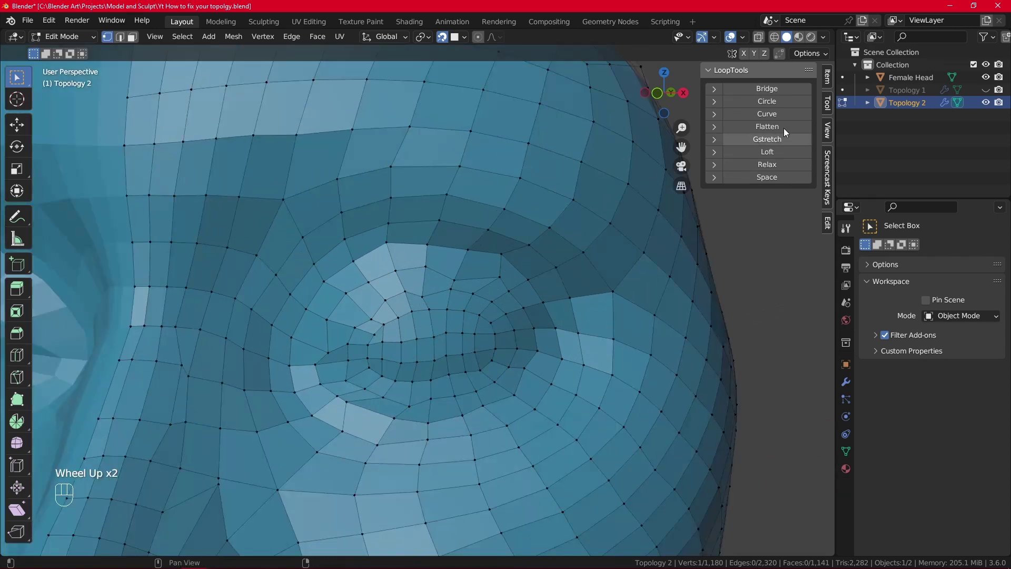
middle_drag(381, 279, 401, 239)
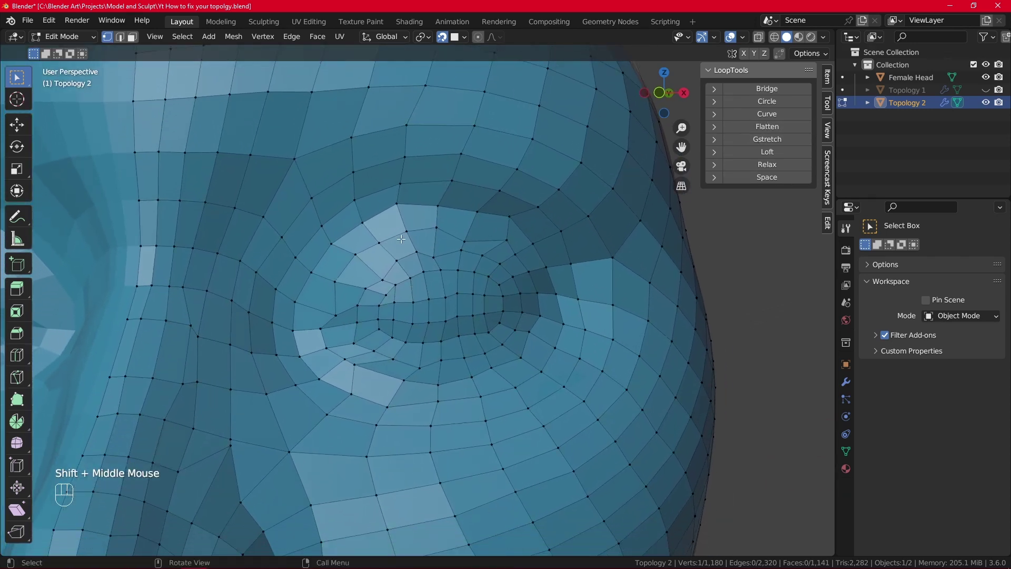
double_click(414, 237)
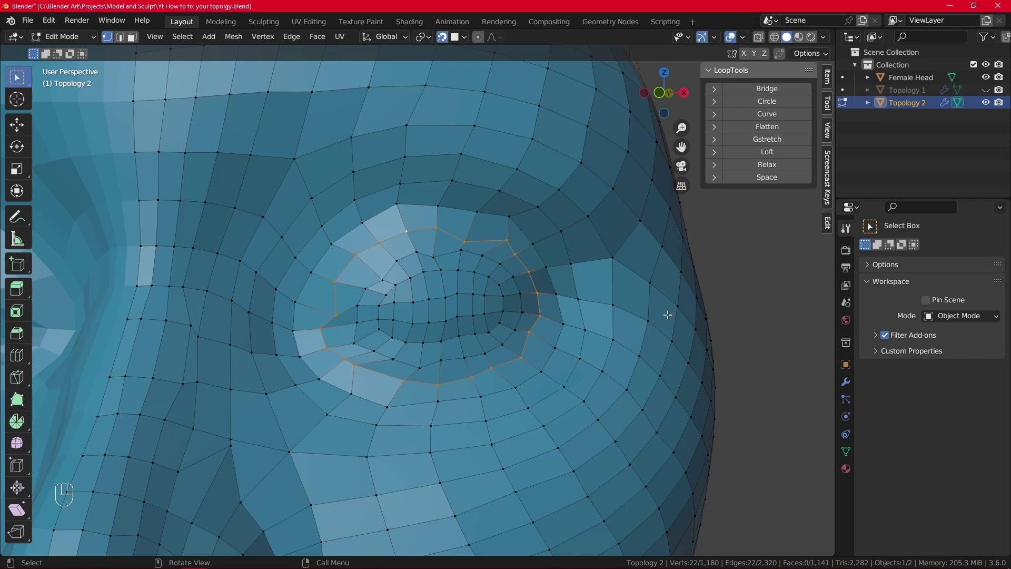
- Relax the eye loop several times, then toggle Topology 2 off and on to compare with the sculpt
click(776, 169)
double_click(775, 169)
click(775, 167)
click(775, 167)
key(g)
click(501, 259)
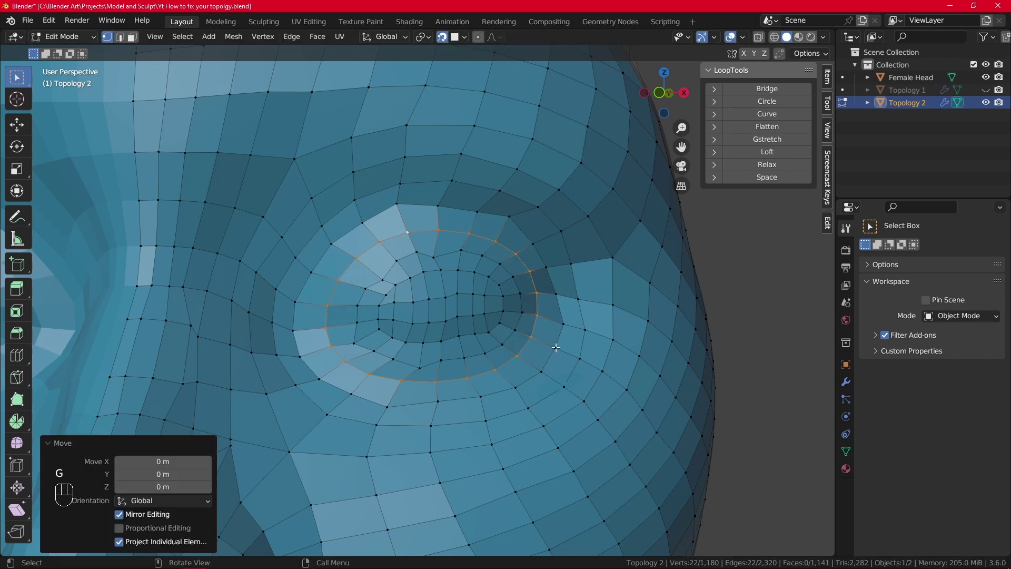
click(986, 102)
scroll(752, 262, down, 2)
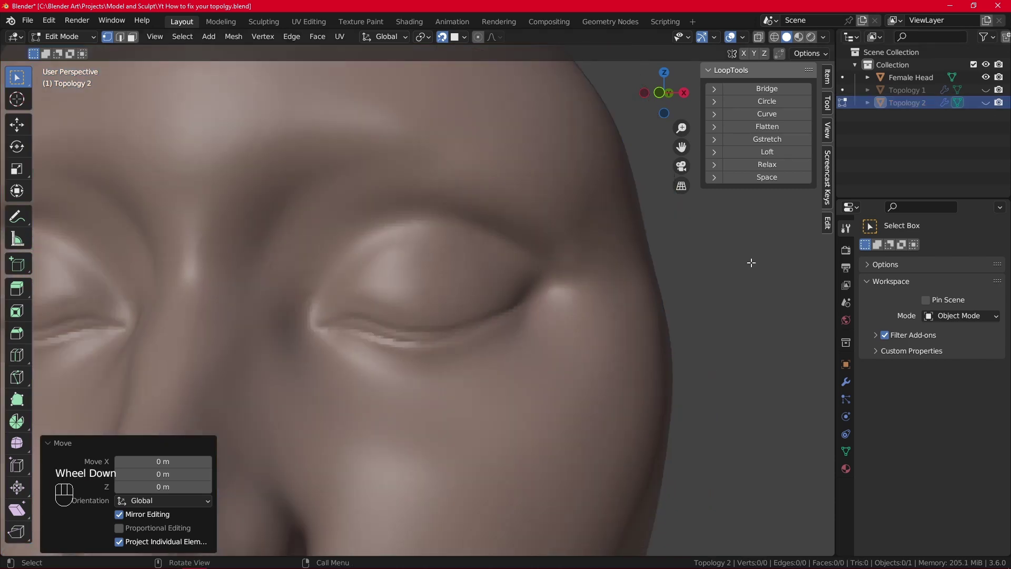
click(986, 102)
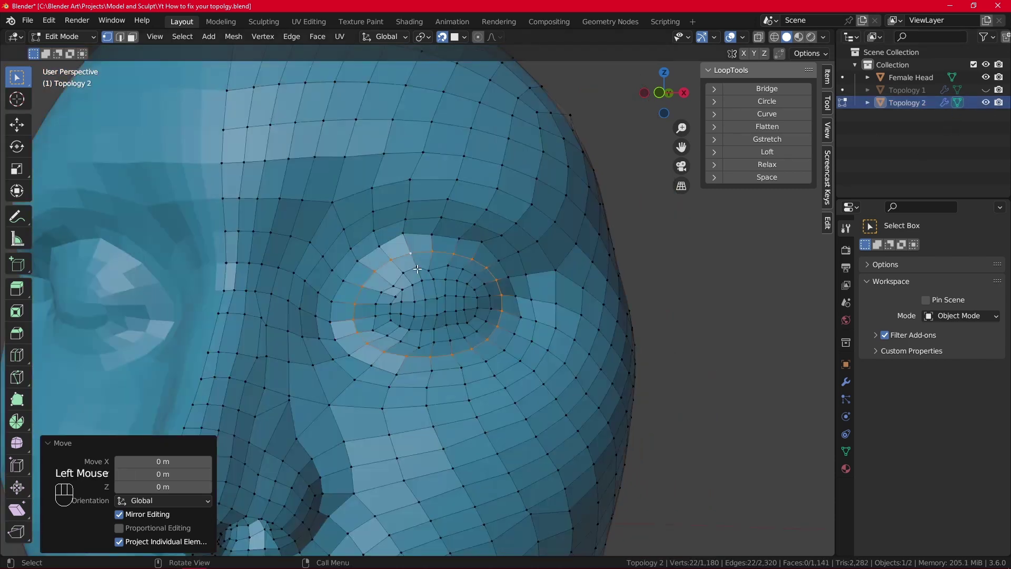
scroll(458, 280, up, 2)
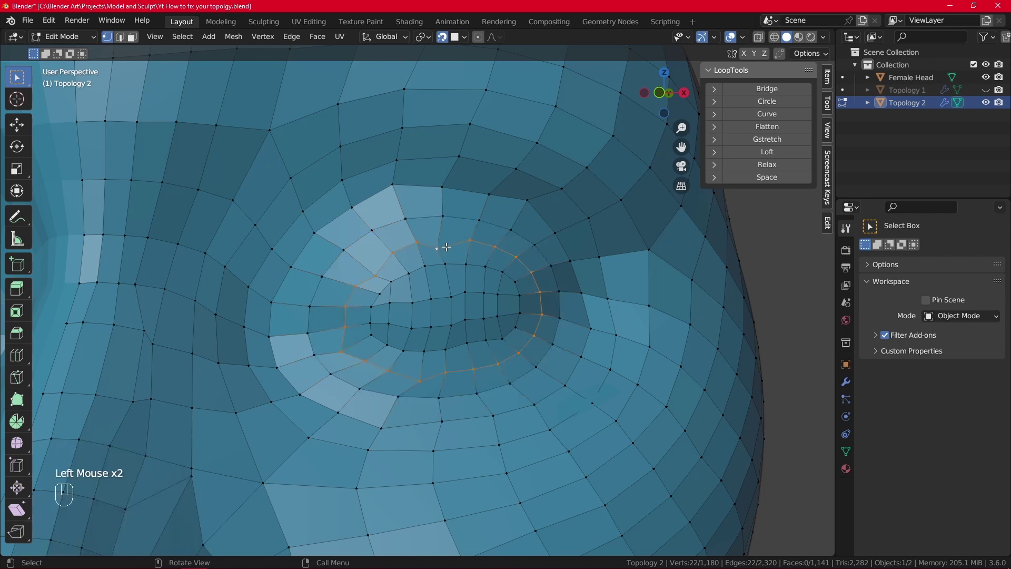
- Space the eye loop's vertices evenly with LoopTools and relax it once more
click(775, 177)
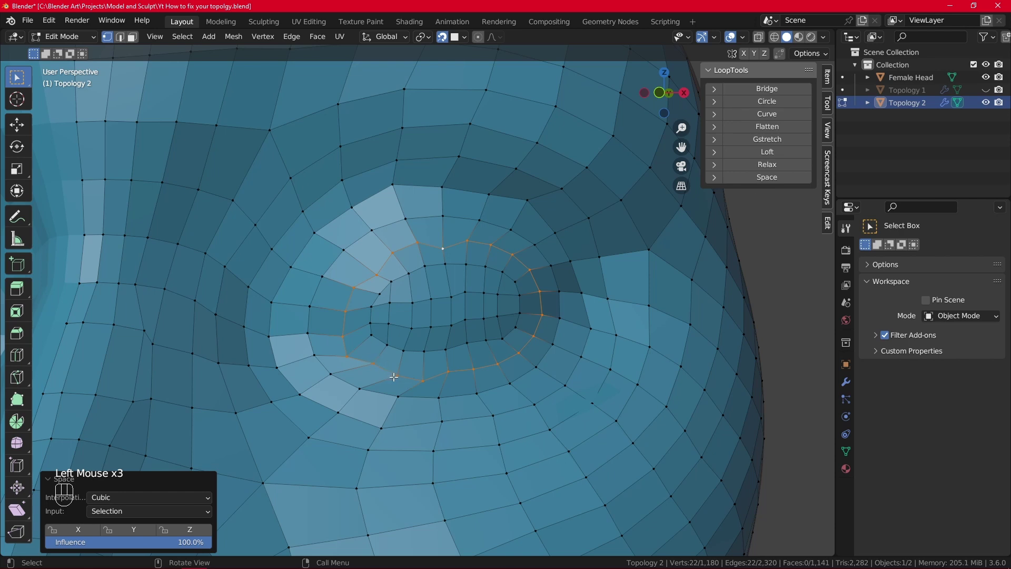
click(794, 165)
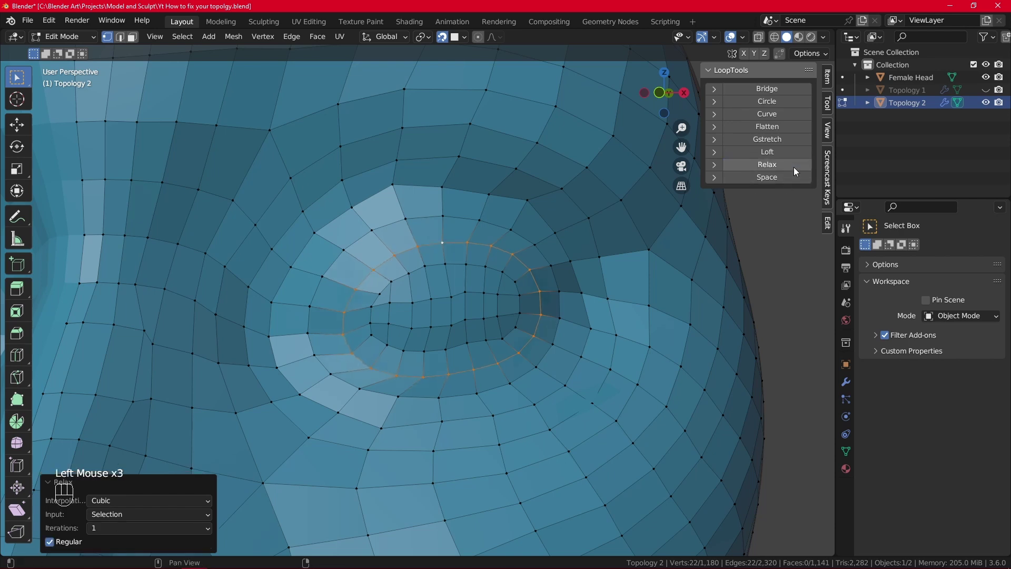
key(g)
click(495, 274)
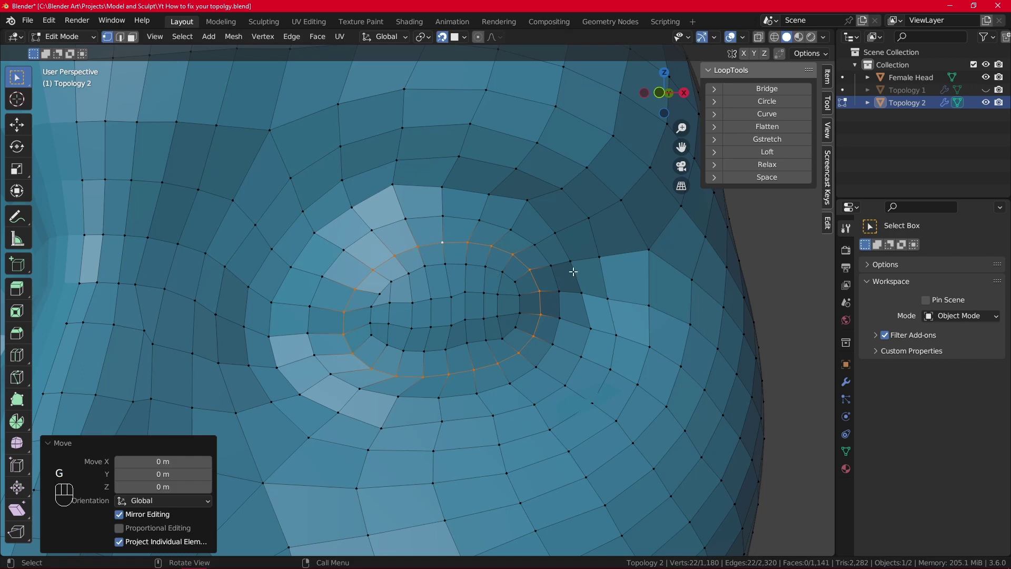
key(r)
key(g)
click(576, 279)
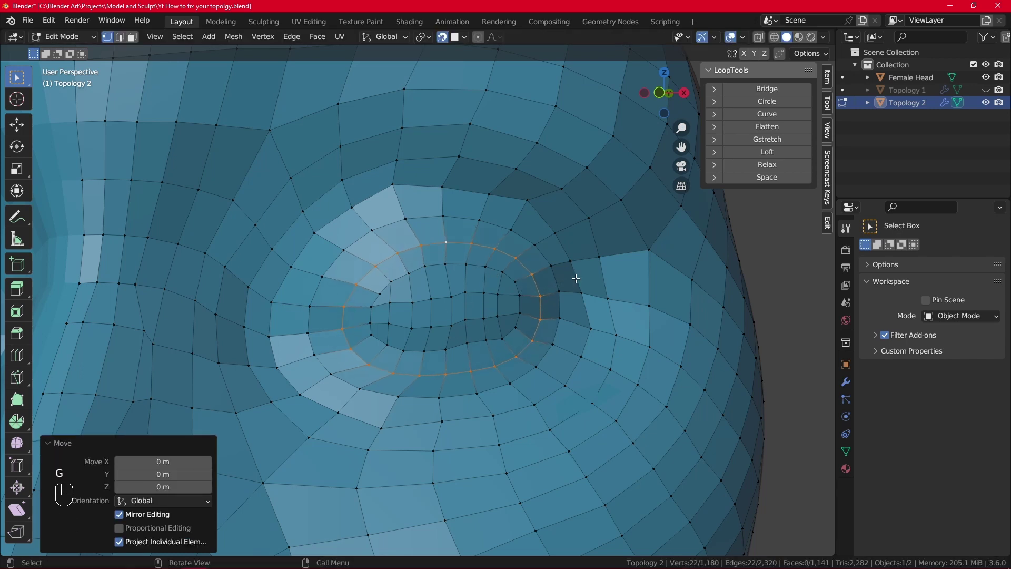
- Move the single cheek vertex below the eye into a better position
click(591, 401)
shift+middle_drag(592, 401, 417, 298)
scroll(418, 299, up, 2)
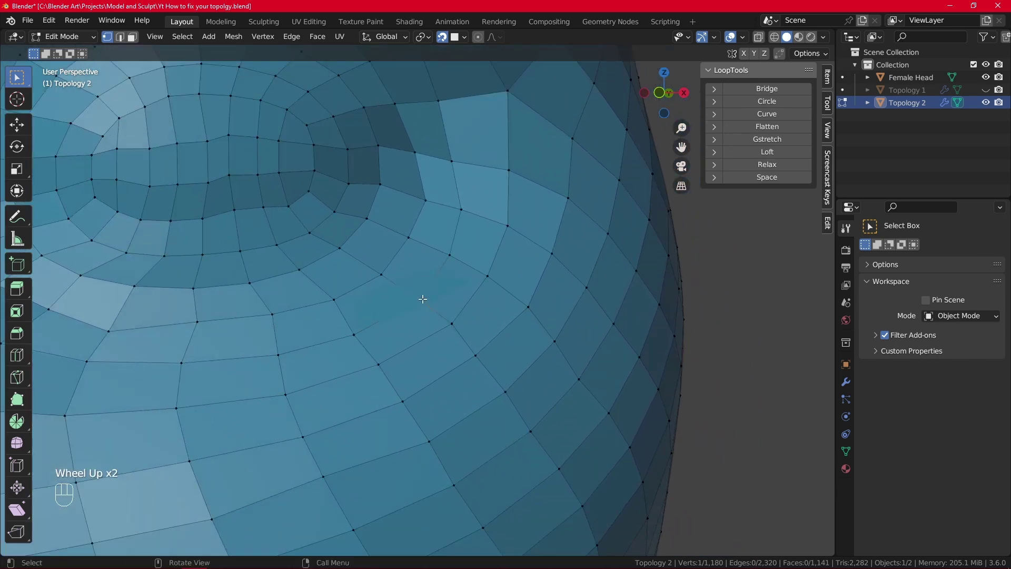
mouse_move(475, 316)
middle_down()
mouse_move(478, 305)
mouse_move(494, 336)
mouse_move(480, 333)
middle_up()
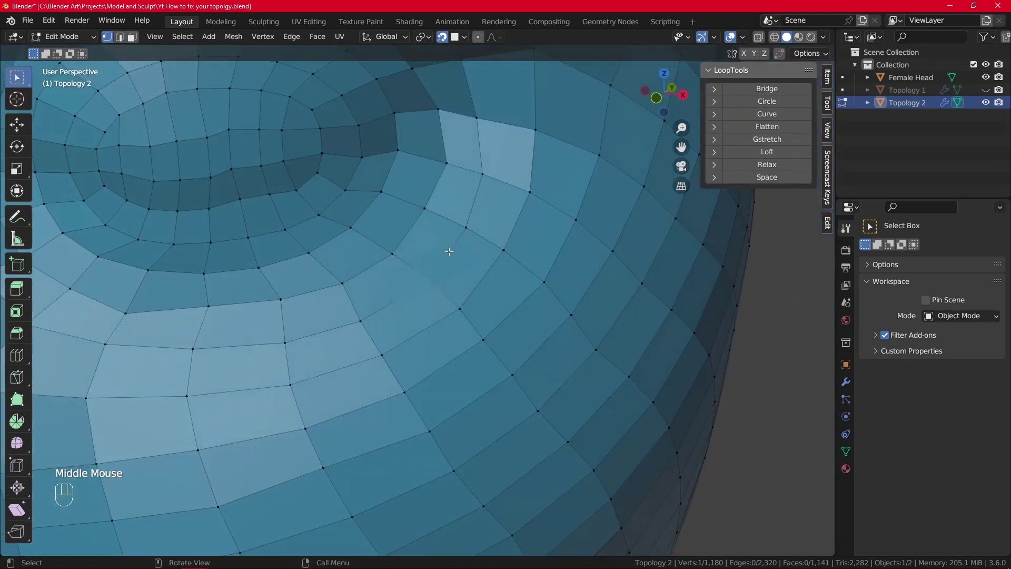
key(g)
click(427, 282)
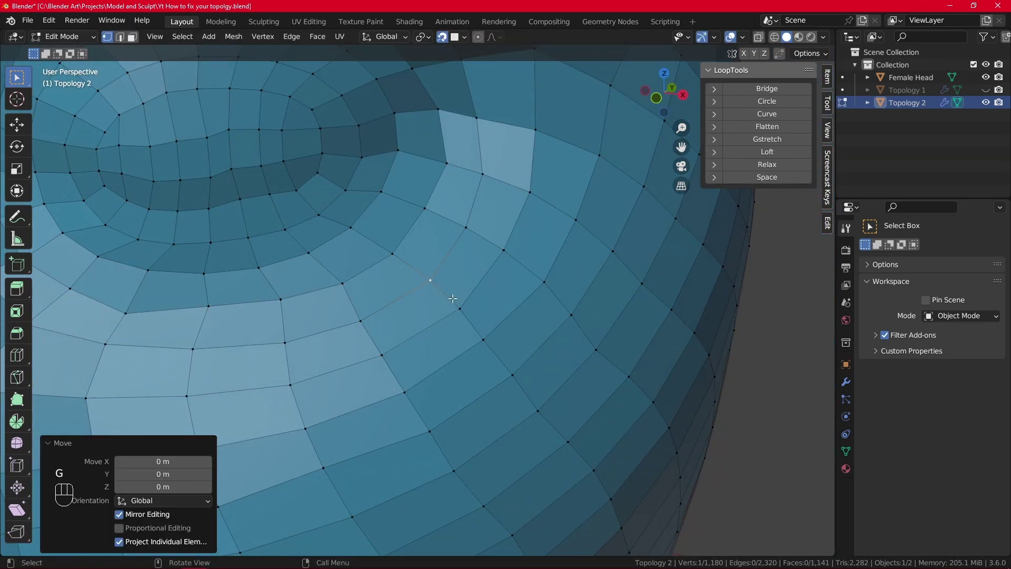
- Turn to a three-quarter side view of the head and collapse the move settings
scroll(461, 286, down, 5)
middle_drag(503, 332, 503, 217)
shift+middle_drag(402, 283, 527, 318)
scroll(449, 245, up, 2)
scroll(490, 316, down, 3)
scroll(528, 317, up, 2)
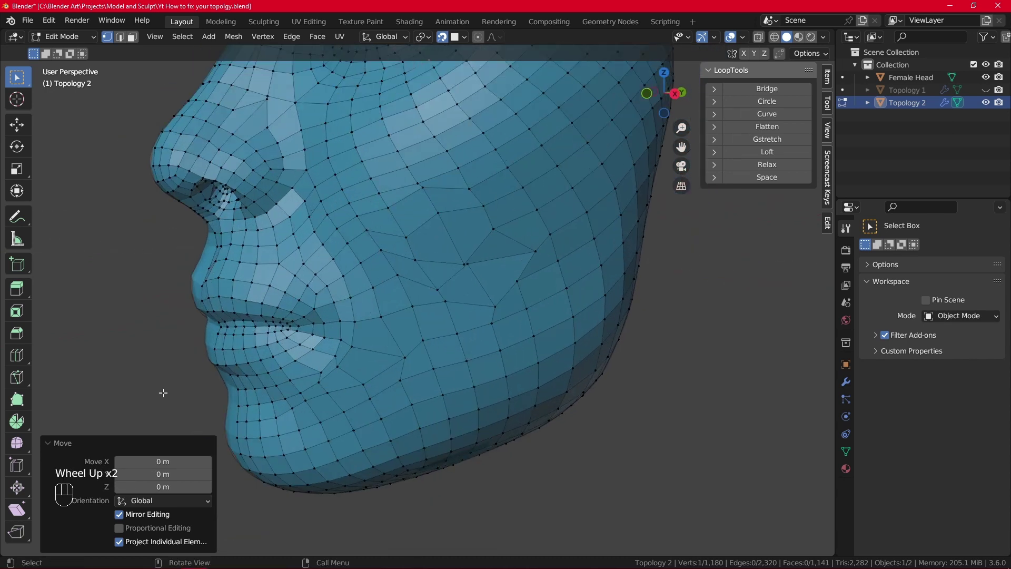
click(74, 447)
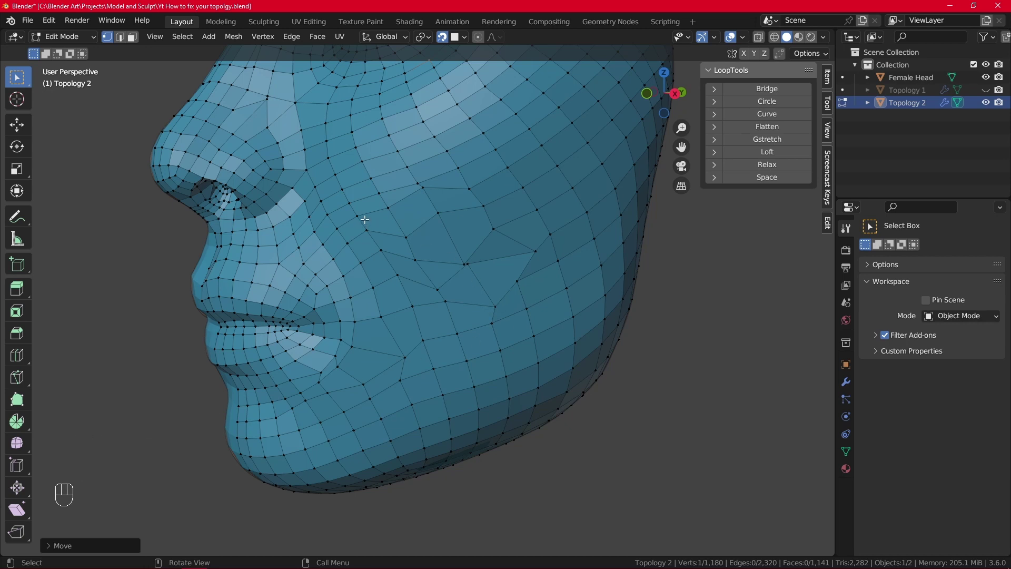
- Switch Topology 2 to Sculpt Mode, widen the brush toolbar, and close the sidebar
click(86, 38)
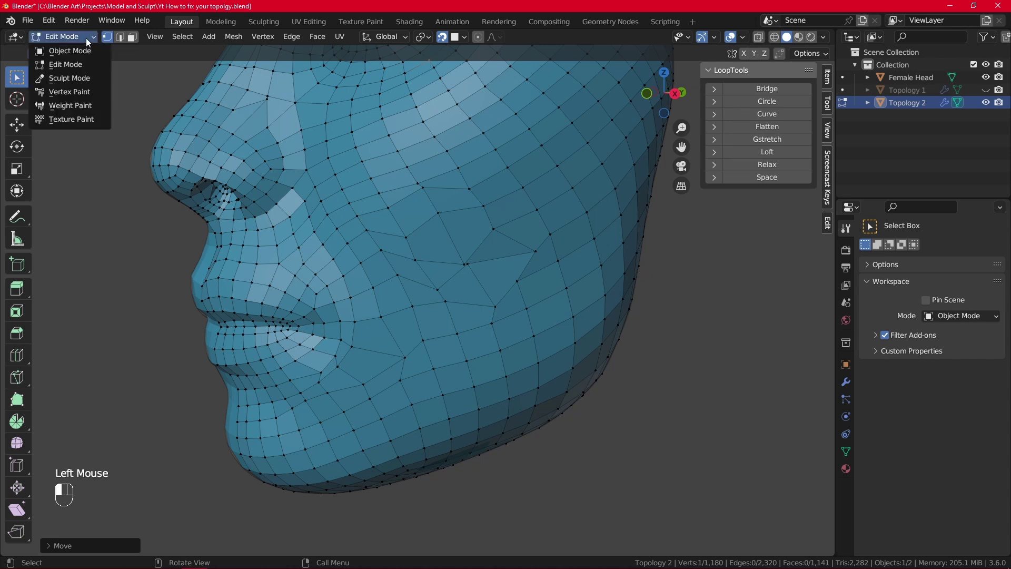
click(70, 78)
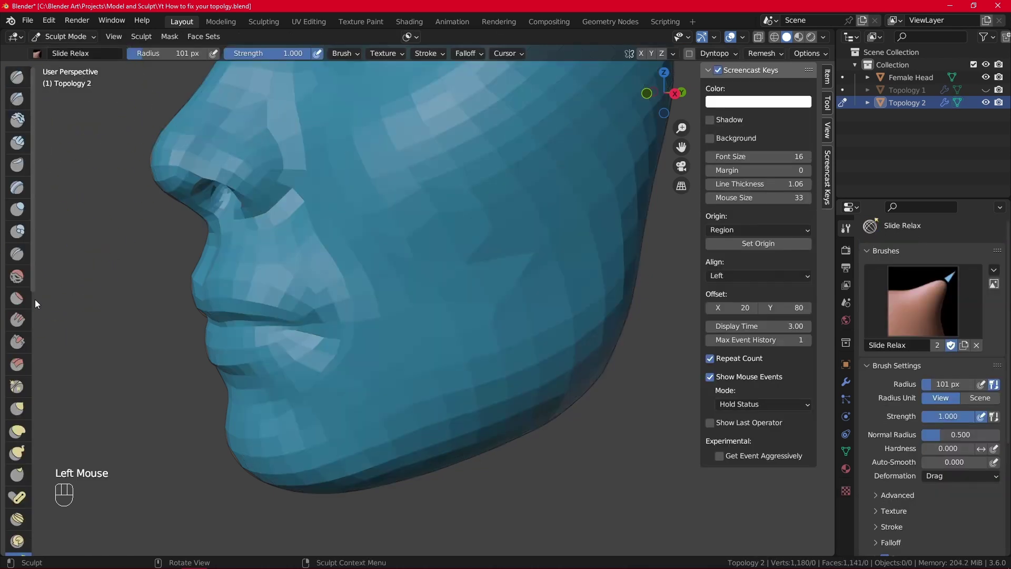
drag(32, 273, 83, 270)
key(n)
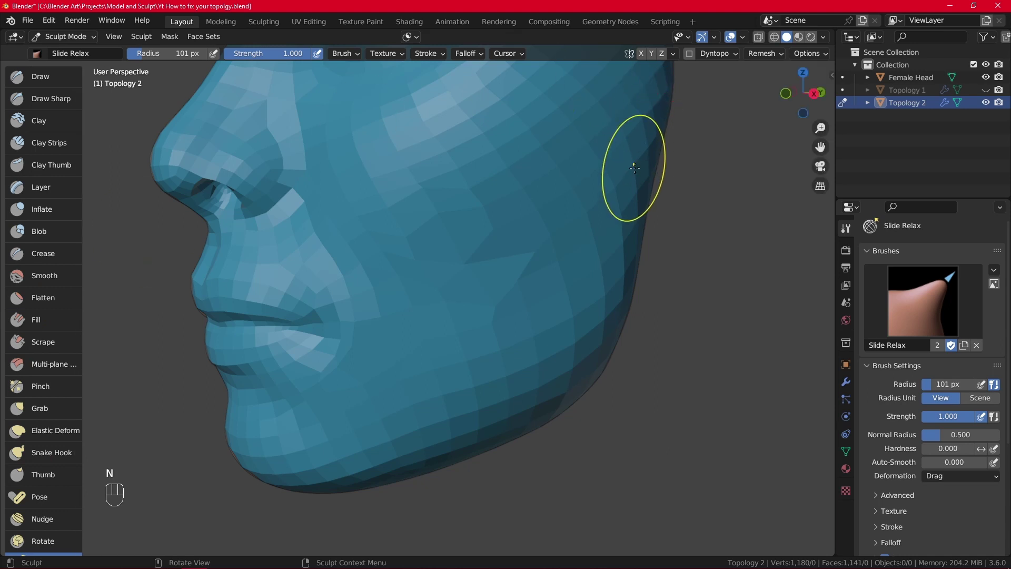
- Relax the cheek mesh with Slide Relax, then smooth it up the cheek with Smooth strokes
scroll(40, 319, down, 1)
scroll(40, 319, down, 6)
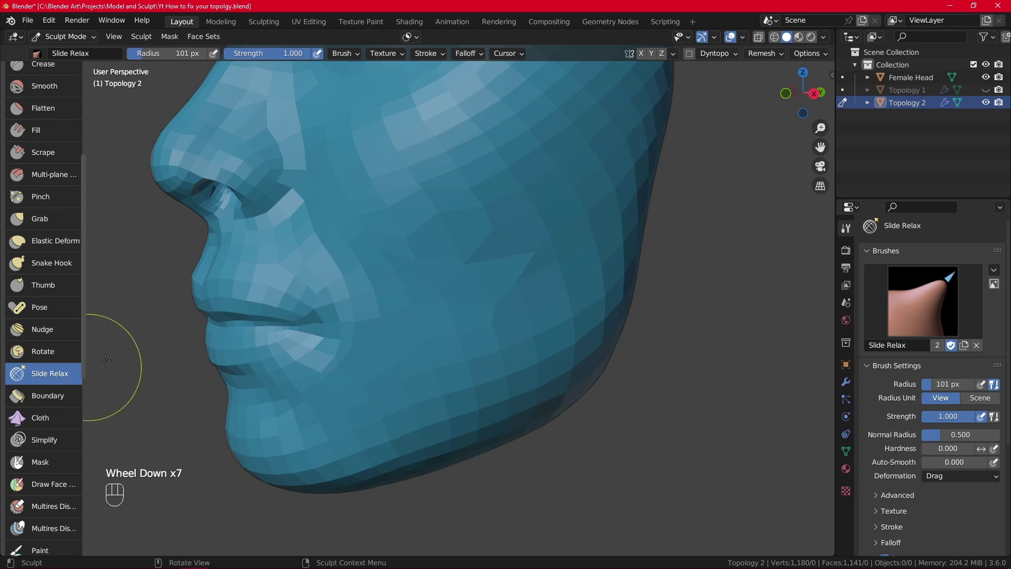
mouse_move(135, 339)
alt+shift+middle_down()
mouse_move(435, 213)
mouse_move(419, 319)
alt+shift+middle_up()
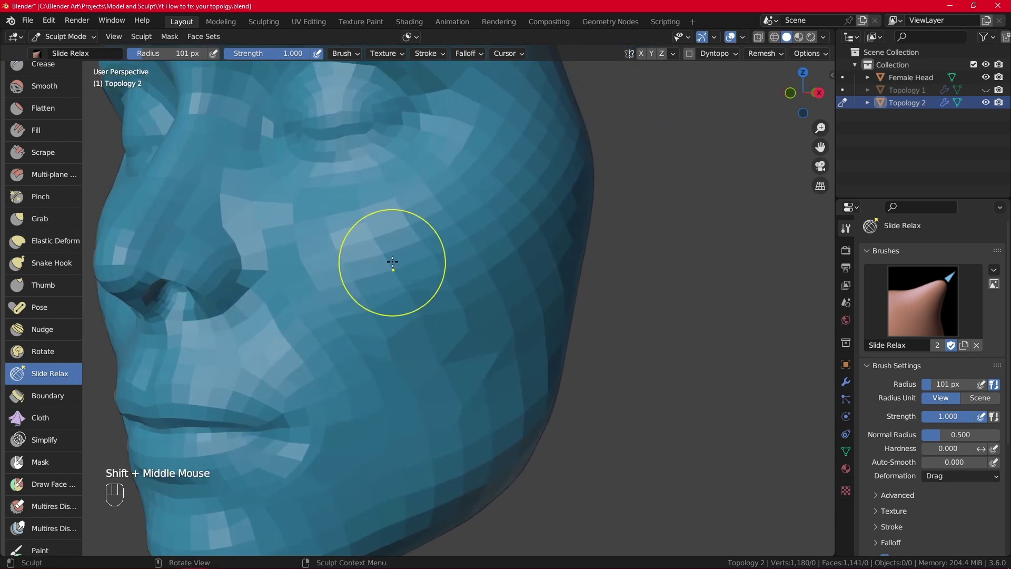
mouse_move(415, 248)
mouse_down()
mouse_move(395, 259)
mouse_move(416, 254)
mouse_up()
alt+middle_drag(465, 280, 430, 272)
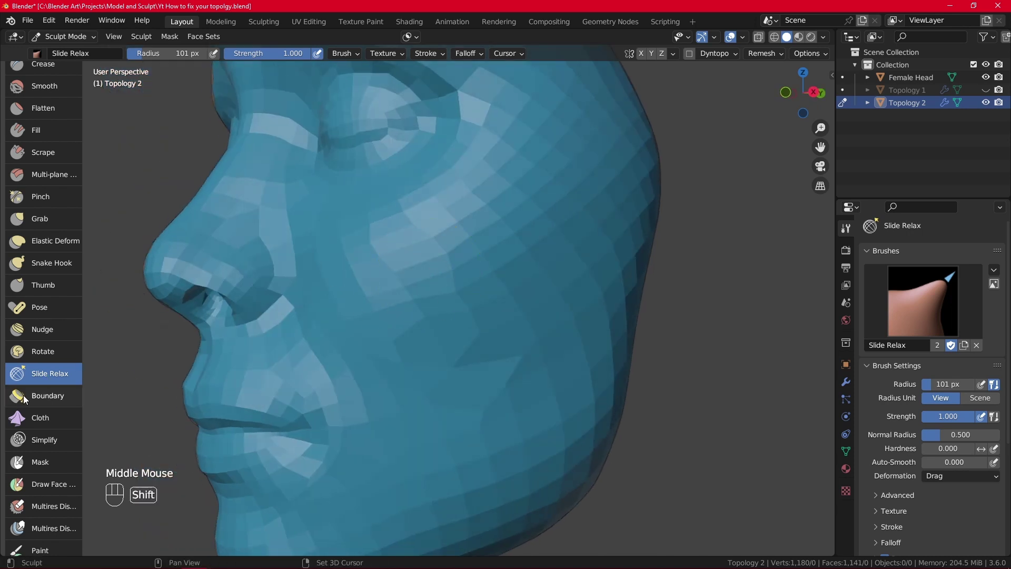
shift+drag(480, 331, 488, 368)
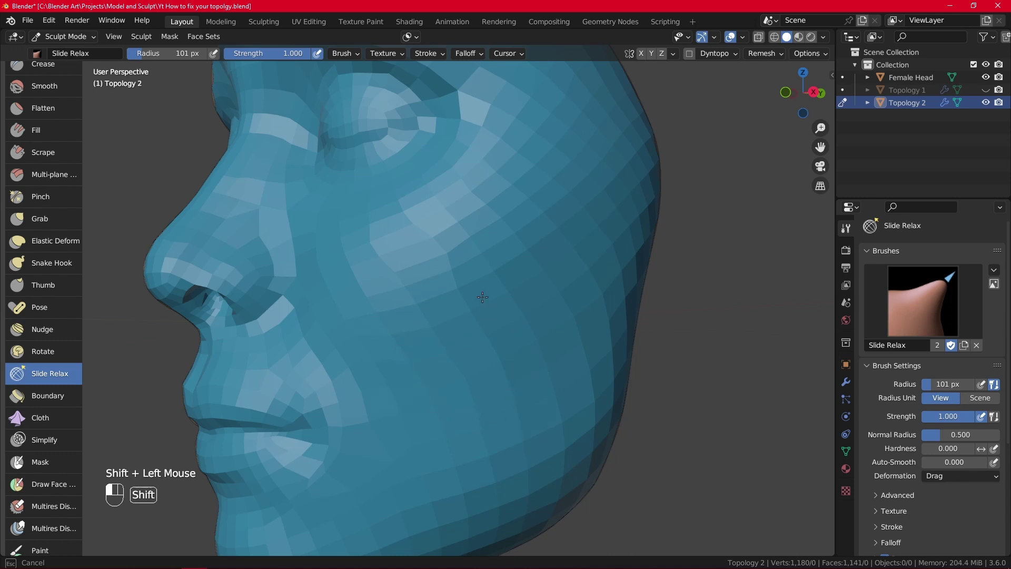
shift+drag(480, 290, 456, 216)
scroll(51, 188, up, 2)
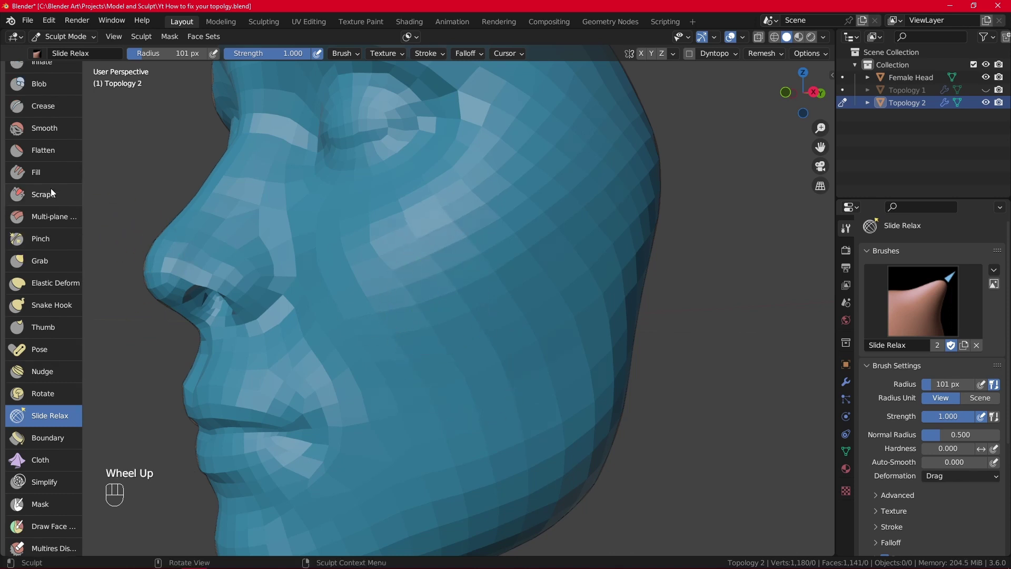
- Undo the last cheek stroke and smooth the faceted cheek with several Smooth brush strokes
click(59, 150)
click(59, 129)
key(ctrl+z)
shift+drag(395, 334, 436, 400)
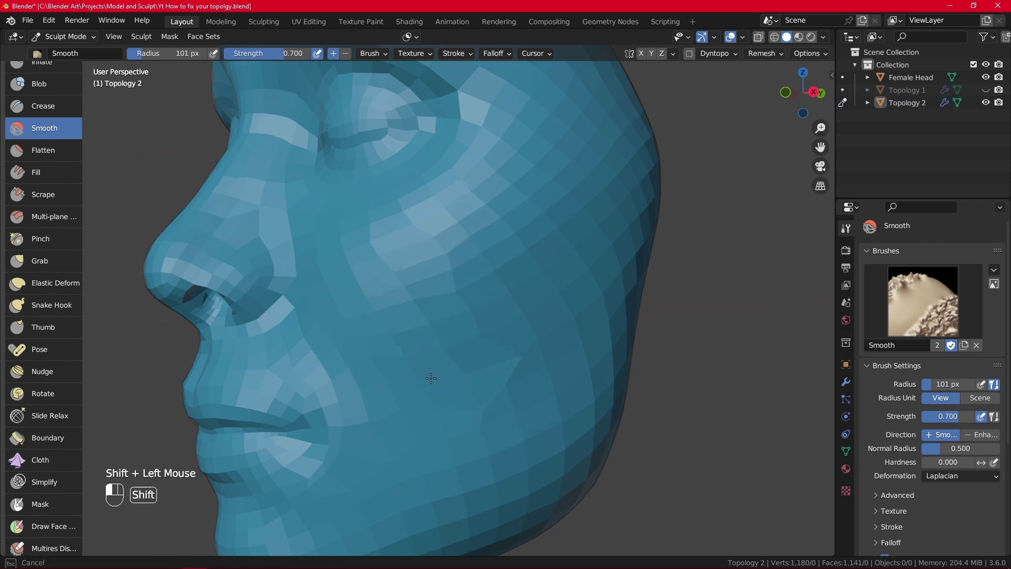
shift+drag(439, 328, 443, 258)
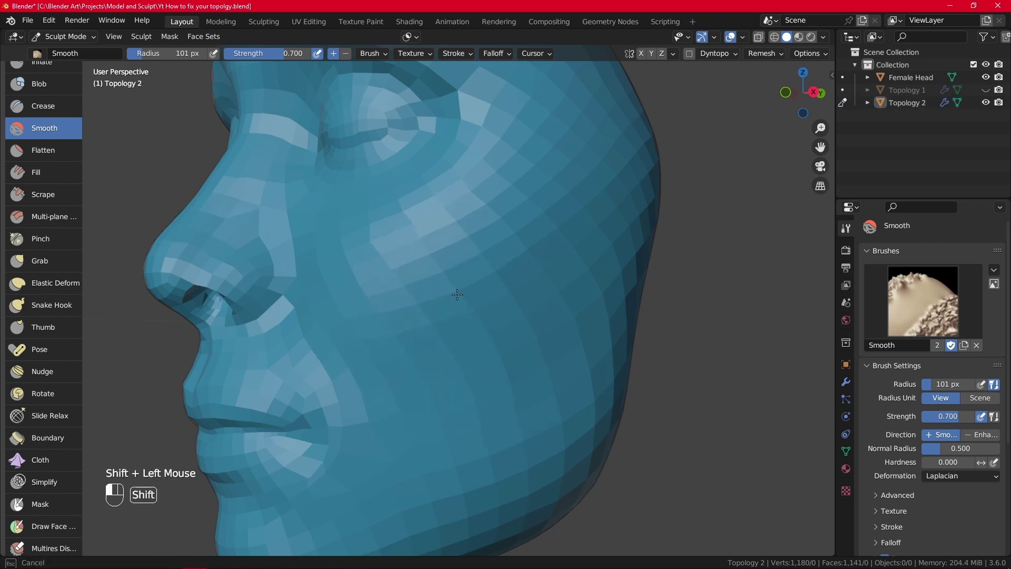
shift+drag(459, 358, 458, 323)
middle_drag(458, 323, 451, 316)
shift+drag(452, 316, 481, 366)
- Switch to the Slide Relax brush and relax the facets at the mouth corner
scroll(69, 361, down, 2)
click(50, 374)
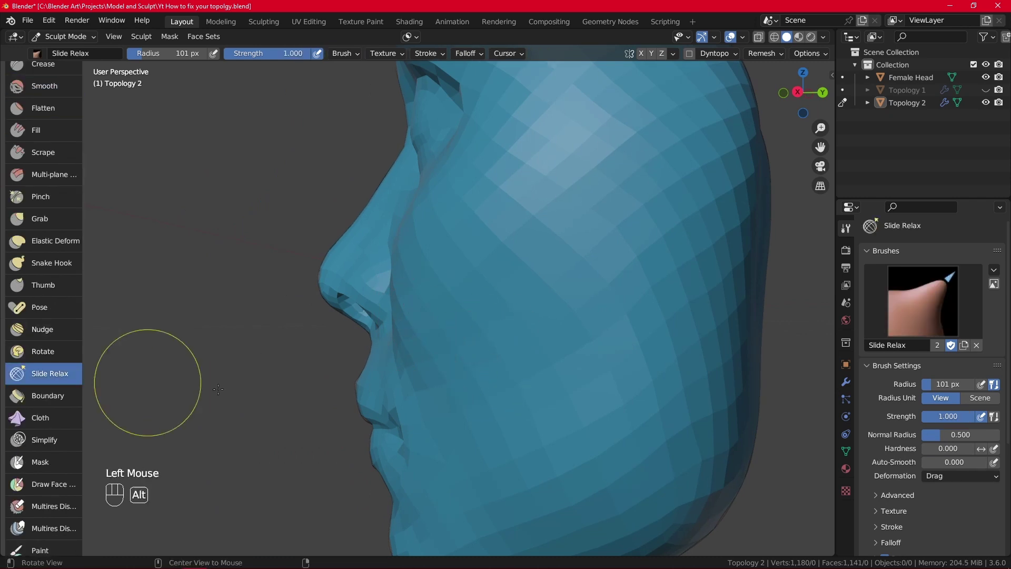
mouse_move(208, 388)
alt+middle_down()
mouse_move(461, 396)
mouse_move(406, 429)
mouse_move(435, 341)
alt+middle_up()
scroll(356, 361, up, 2)
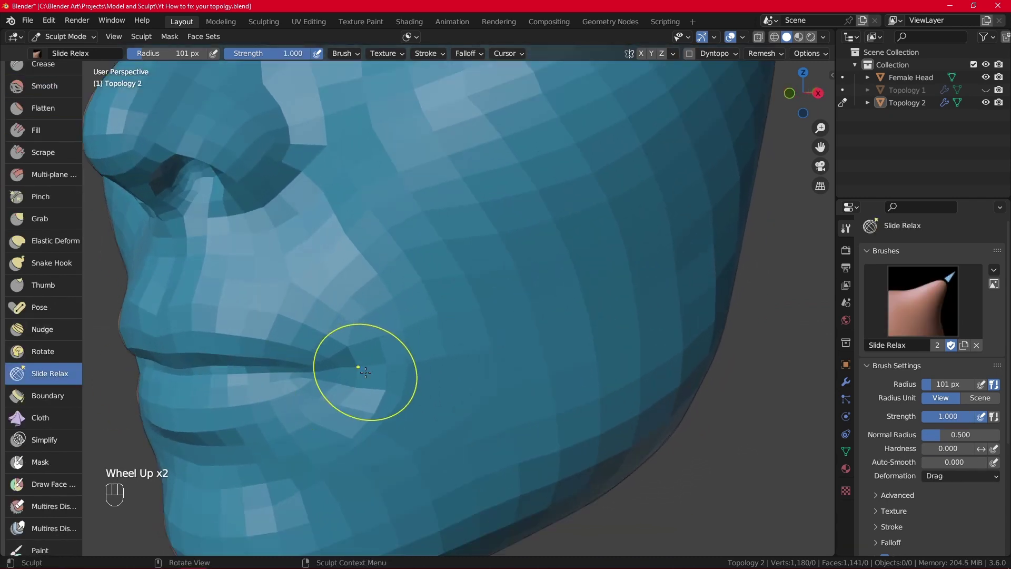
mouse_move(357, 361)
shift+middle_down()
mouse_move(416, 341)
mouse_move(408, 336)
shift+middle_up()
shift+drag(408, 336, 373, 372)
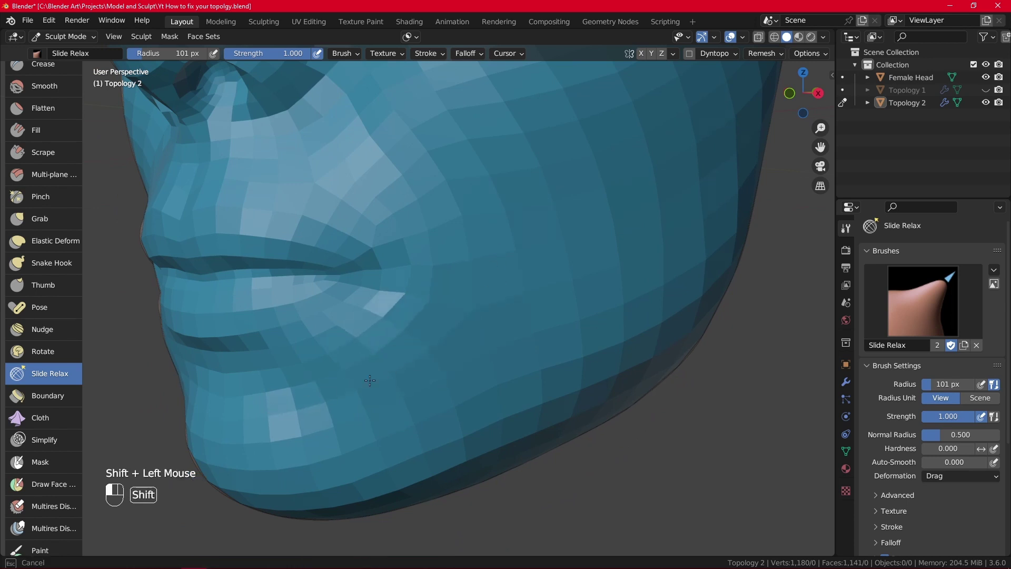
shift+drag(345, 401, 445, 292)
- Relax the uneven polygons around the nostril
scroll(555, 271, down, 2)
shift+middle_drag(555, 270, 463, 334)
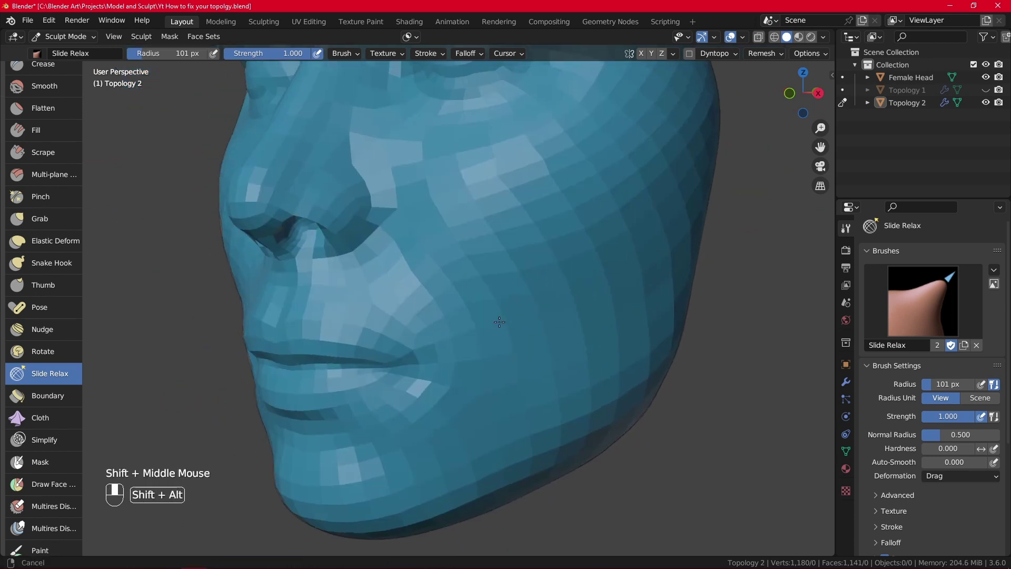
scroll(463, 334, up, 2)
shift+drag(411, 247, 390, 215)
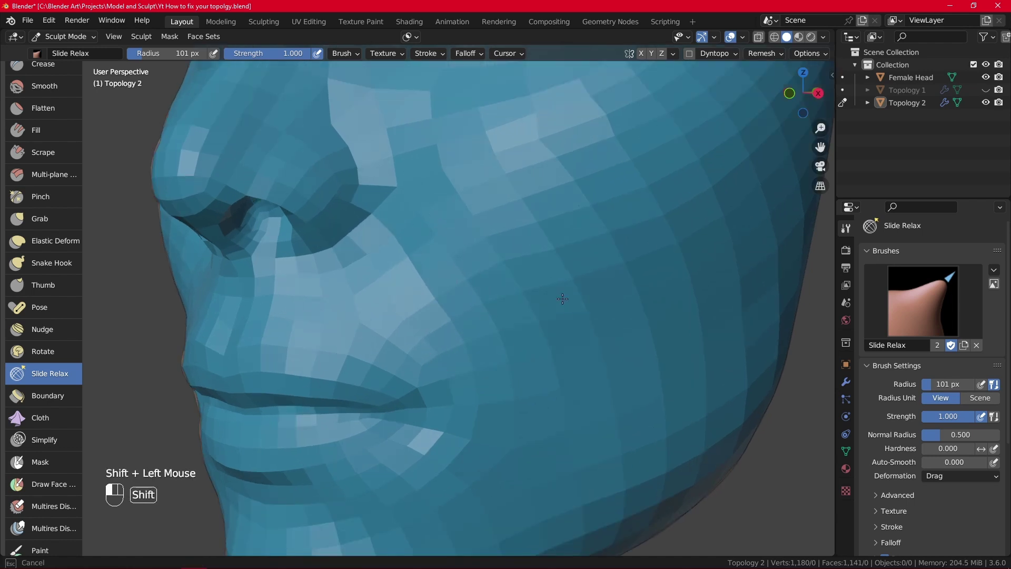
- Relax the mesh on the side of the cheek and on the forehead
scroll(645, 204, down, 2)
middle_drag(641, 280, 600, 275)
shift+drag(601, 276, 672, 270)
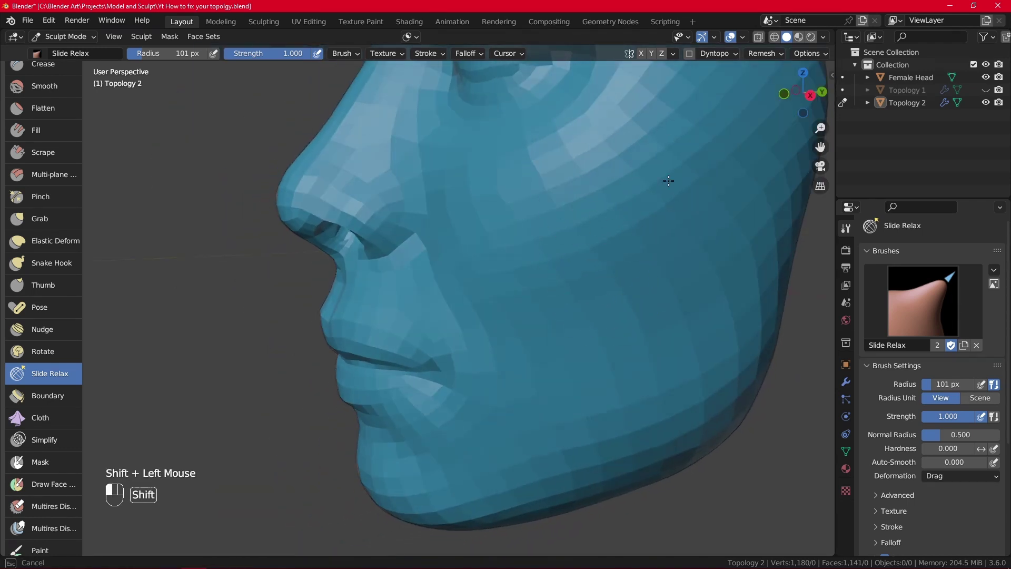
scroll(621, 226, down, 2)
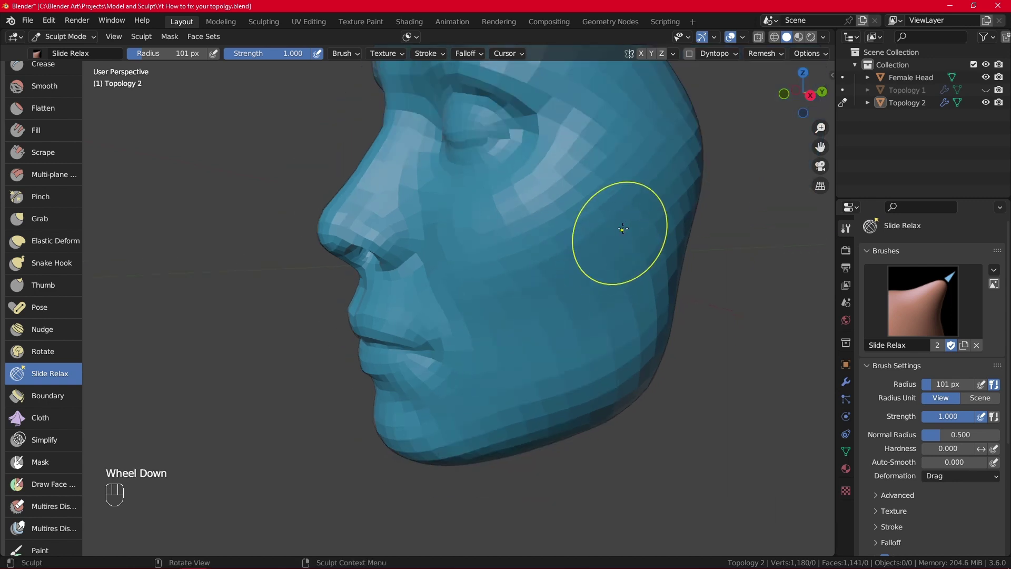
shift+middle_drag(621, 225, 532, 391)
scroll(572, 295, up, 3)
shift+click(573, 295)
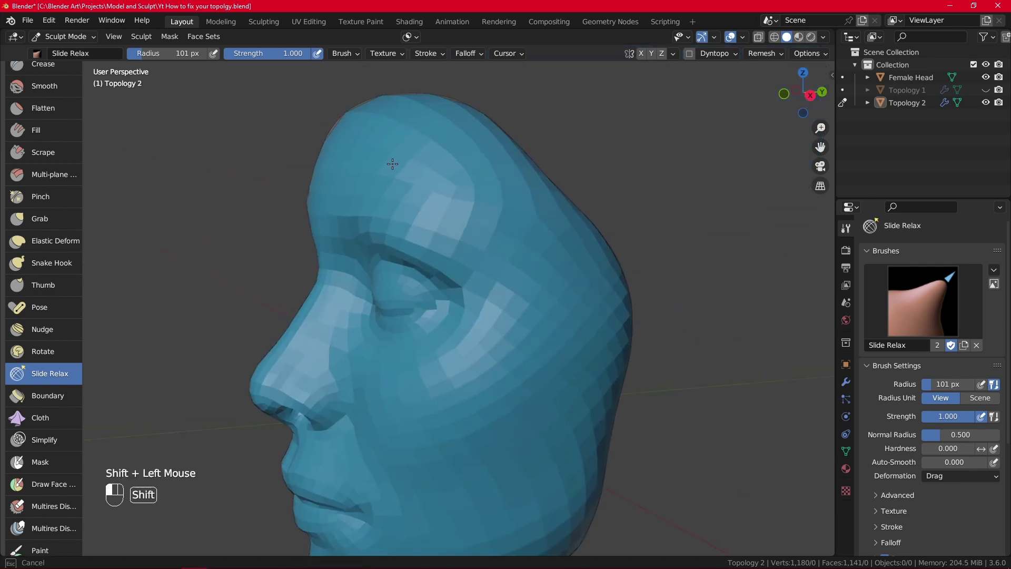
- Relax the cheek below the eye and beside the nose
middle_drag(392, 167, 452, 203)
shift+click(501, 318)
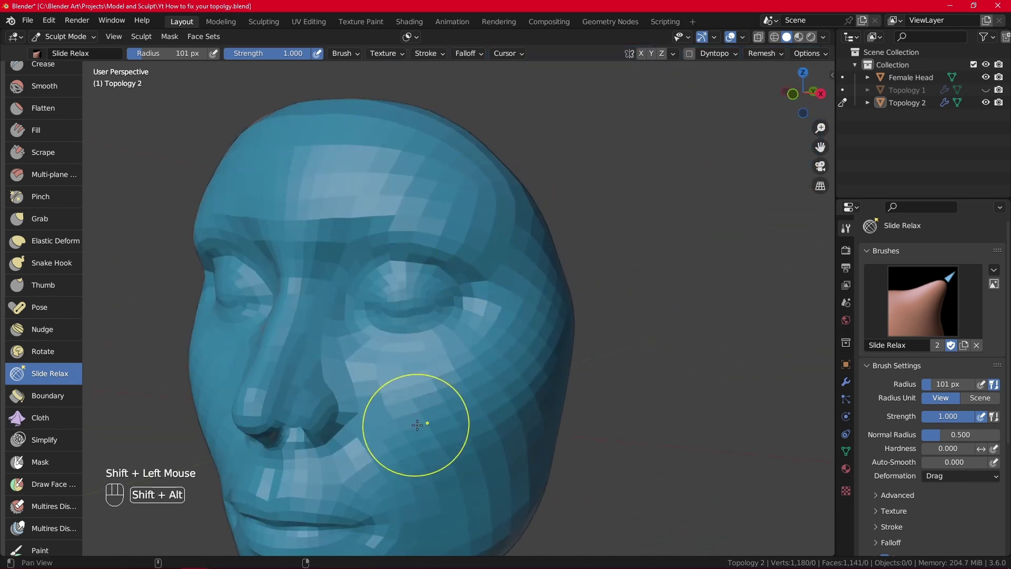
scroll(422, 422, up, 3)
shift+drag(460, 275, 429, 332)
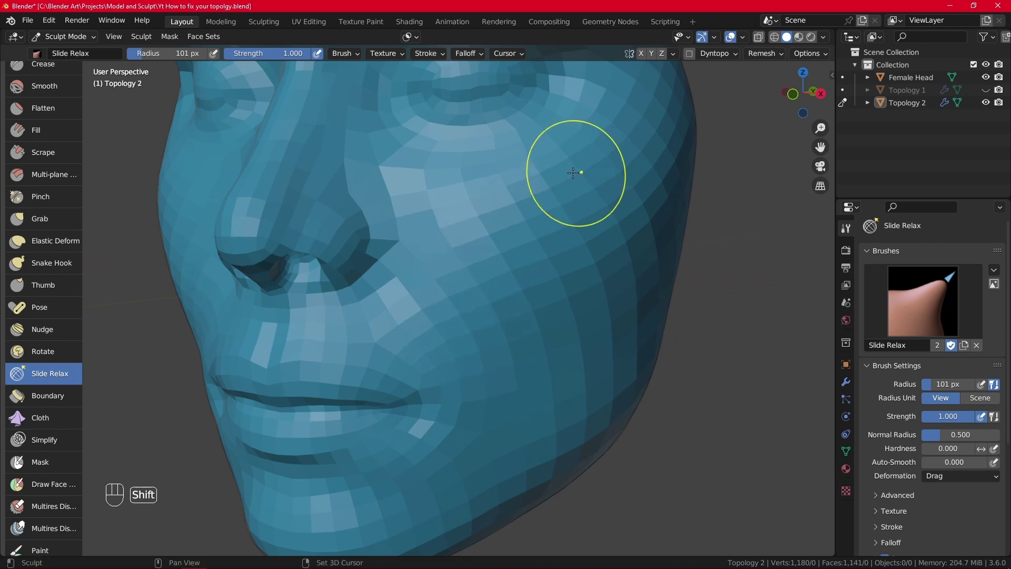
- Relax the mesh between the eyes and down the nose bridge, then frame the whole face
shift+middle_drag(549, 174, 397, 243)
scroll(397, 243, down, 2)
scroll(397, 243, down, 2)
shift+drag(358, 221, 357, 220)
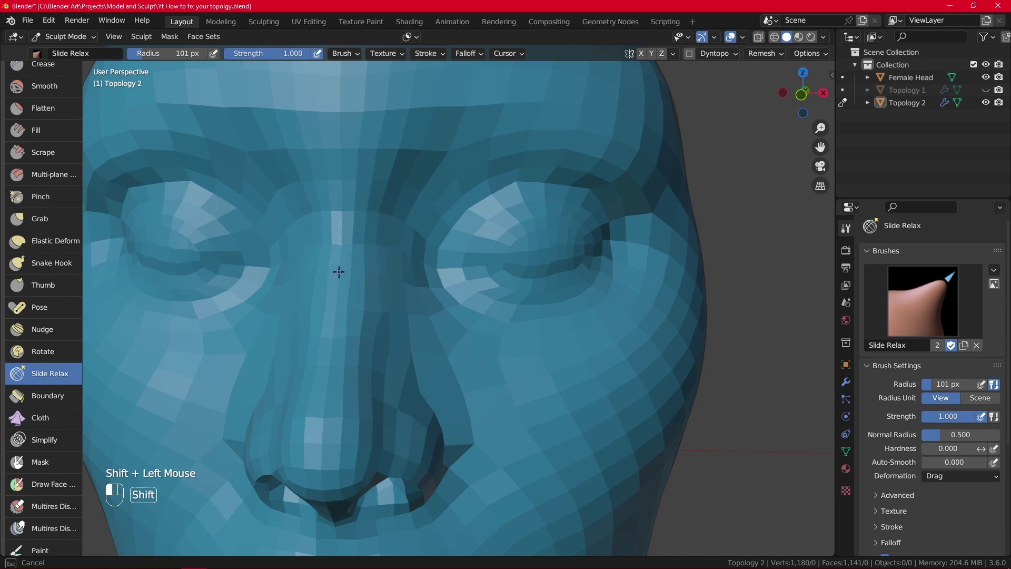
shift+drag(343, 316, 361, 327)
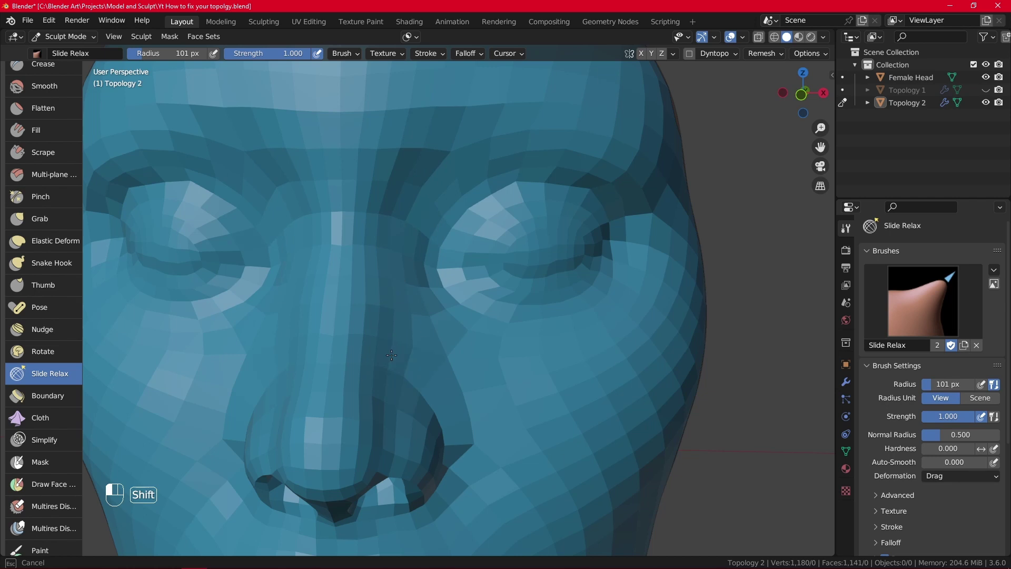
shift+drag(392, 355, 391, 355)
scroll(463, 417, down, 2)
shift+middle_drag(463, 417, 526, 270)
scroll(532, 279, down, 1)
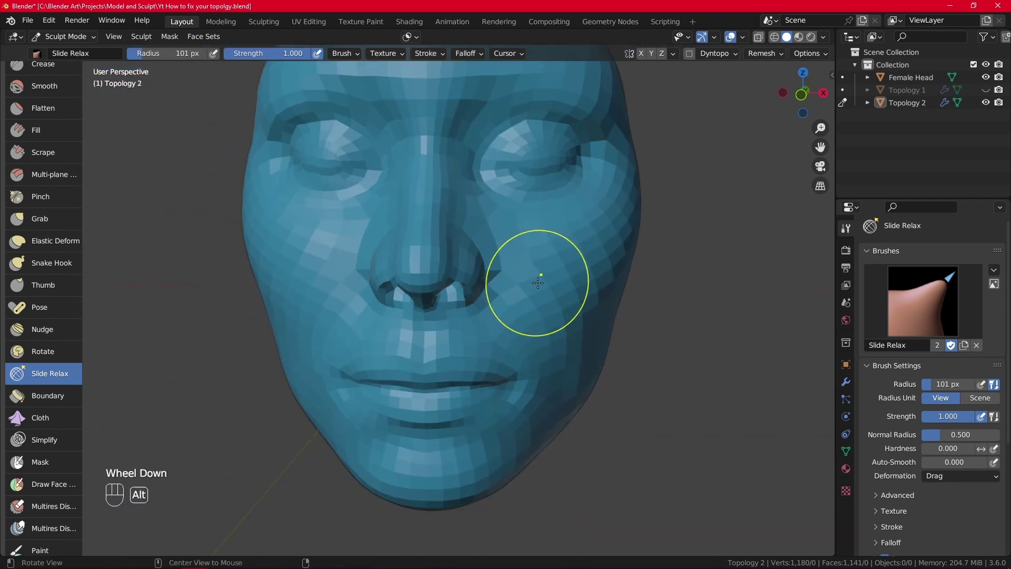
- Enter Edit Mode and make the nostril edge loop a circle with LoopTools Circle
click(86, 36)
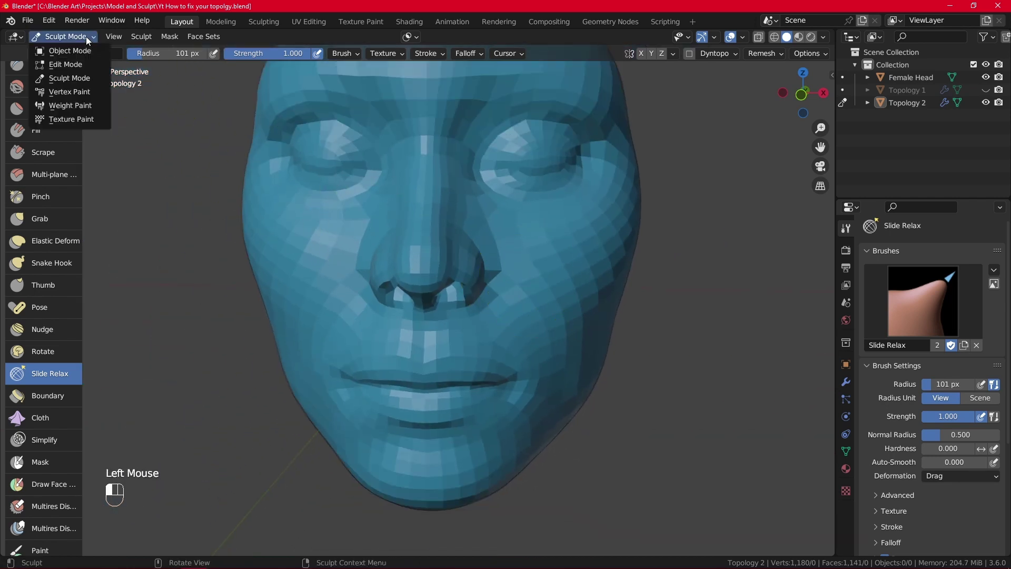
click(86, 63)
alt+middle_drag(443, 295, 479, 315)
scroll(479, 319, up, 4)
alt+middle_click(478, 324)
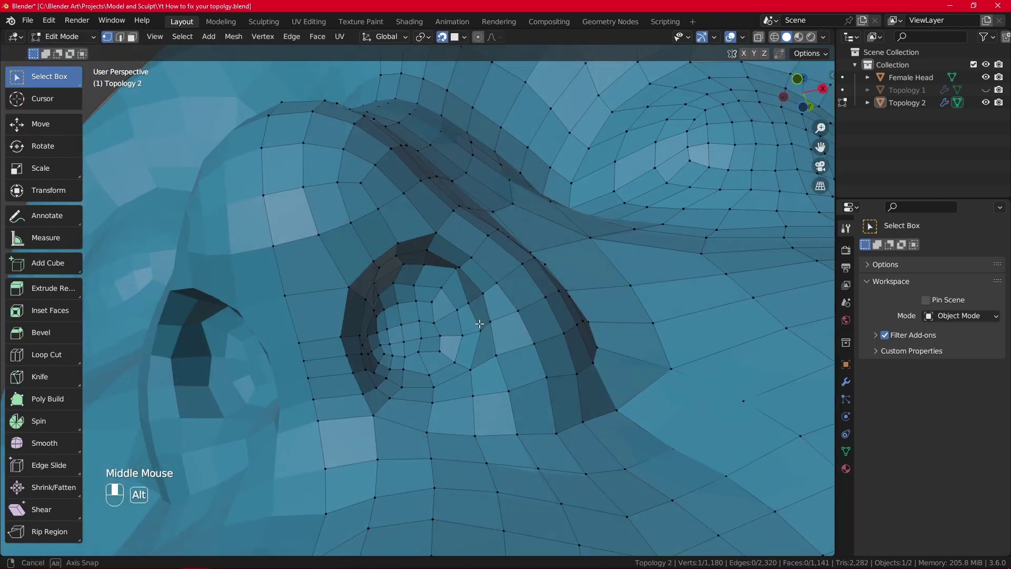
double_click(460, 287)
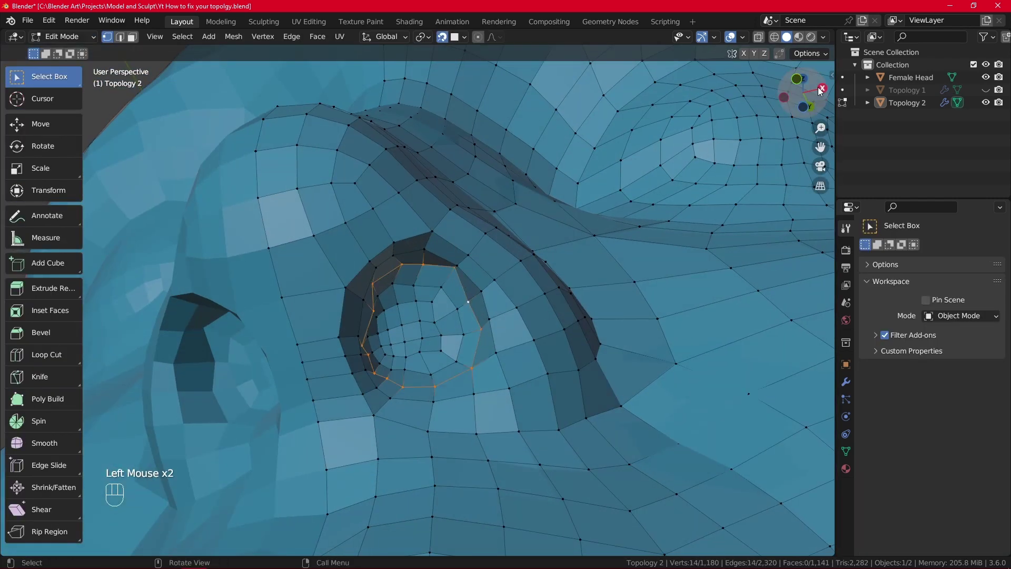
click(830, 76)
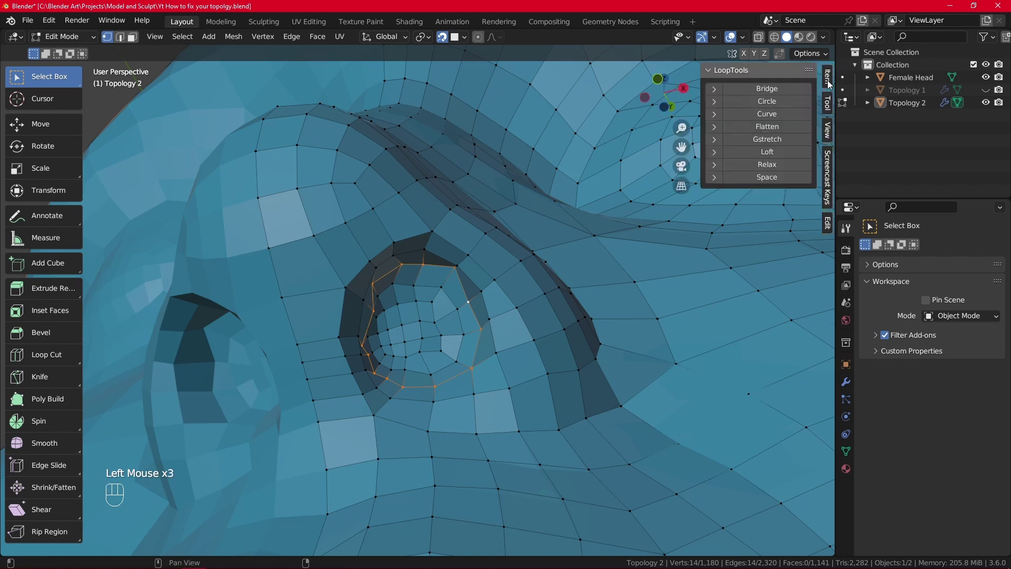
click(779, 104)
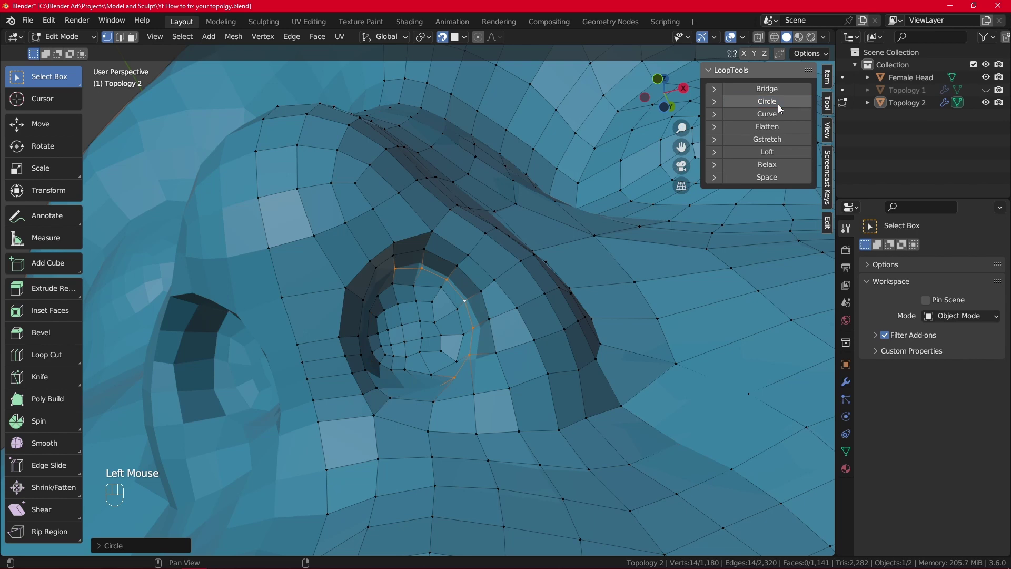
- Reposition the circled loop and adjust individual vertices on the nostril rim
middle_drag(474, 295, 385, 301)
key(g)
click(466, 297)
click(384, 300)
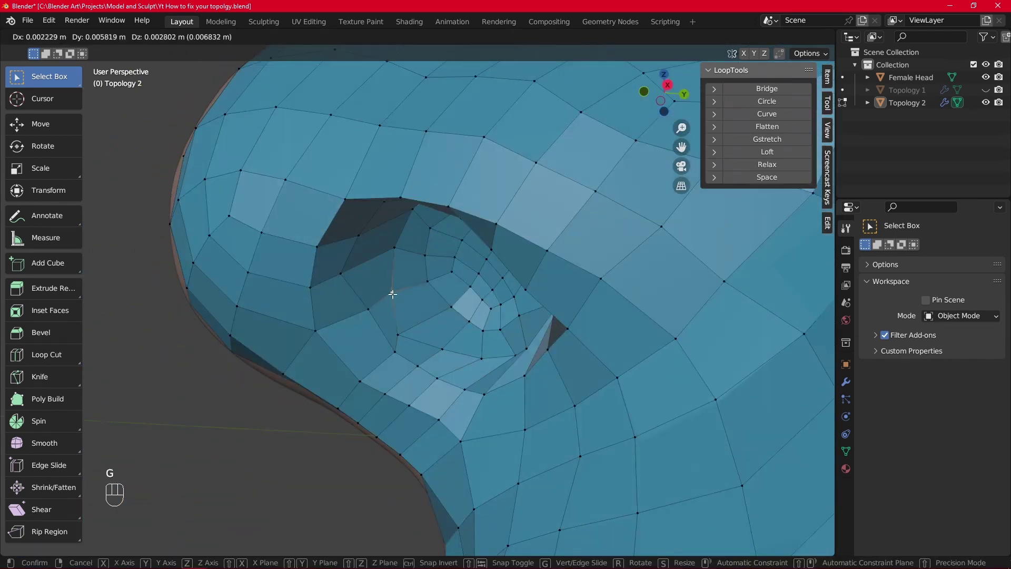
click(404, 332)
key(g)
click(413, 329)
key(g)
click(421, 337)
middle_drag(422, 337, 447, 271)
- Smooth a path of three vertices near the nostril with Smooth Vertices and nudge a nearby vertex
click(463, 350)
key(g)
click(466, 357)
ctrl+click(521, 373)
right_click(510, 378)
click(510, 378)
click(462, 330)
key(g)
click(466, 340)
key(g)
click(468, 343)
- Round the inner nostril loop with LoopTools Circle and rotate it slightly
click(469, 244)
alt+click(469, 245)
click(766, 101)
middle_drag(574, 221, 558, 232)
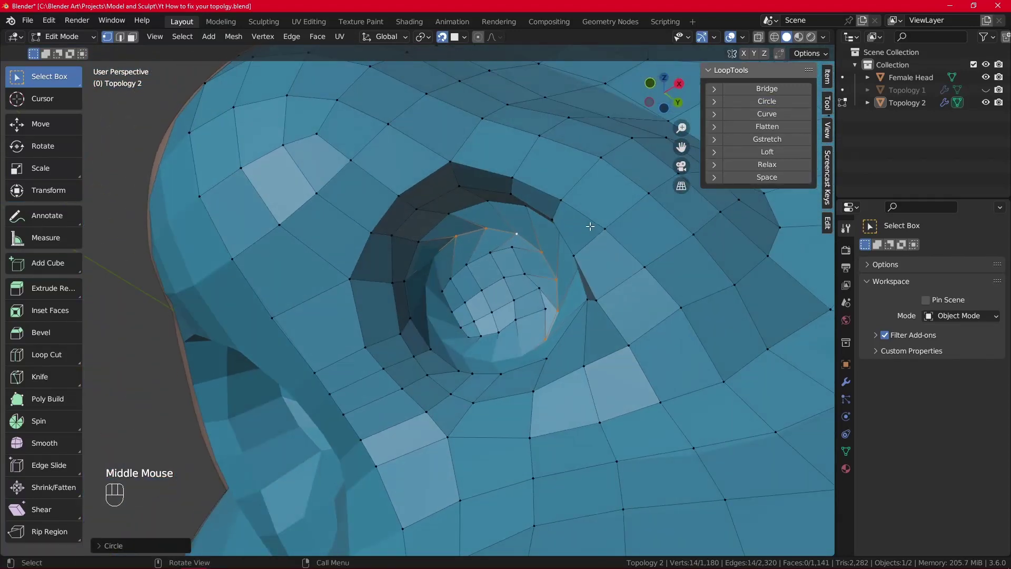
key(r)
click(562, 194)
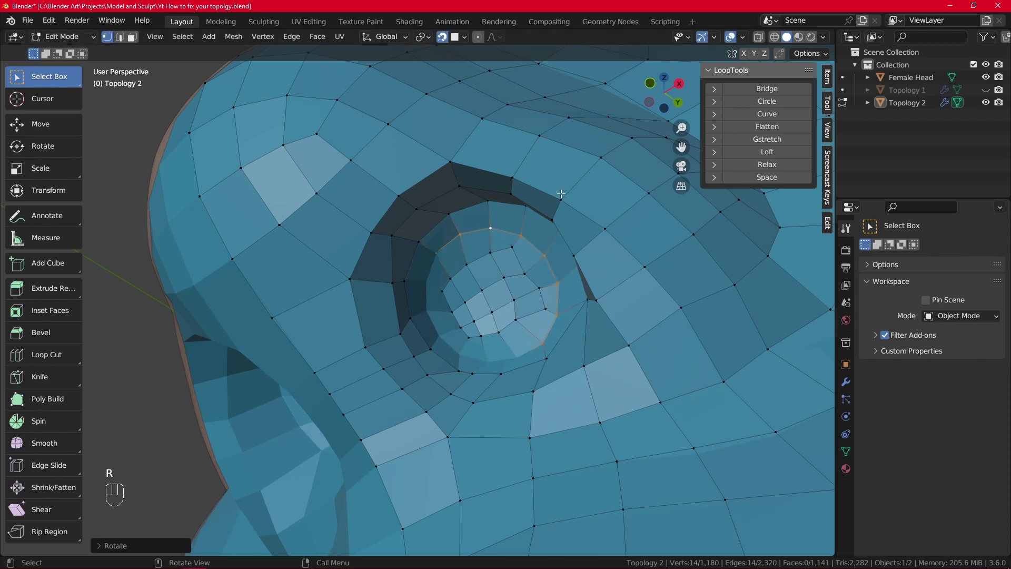
key(r)
click(548, 206)
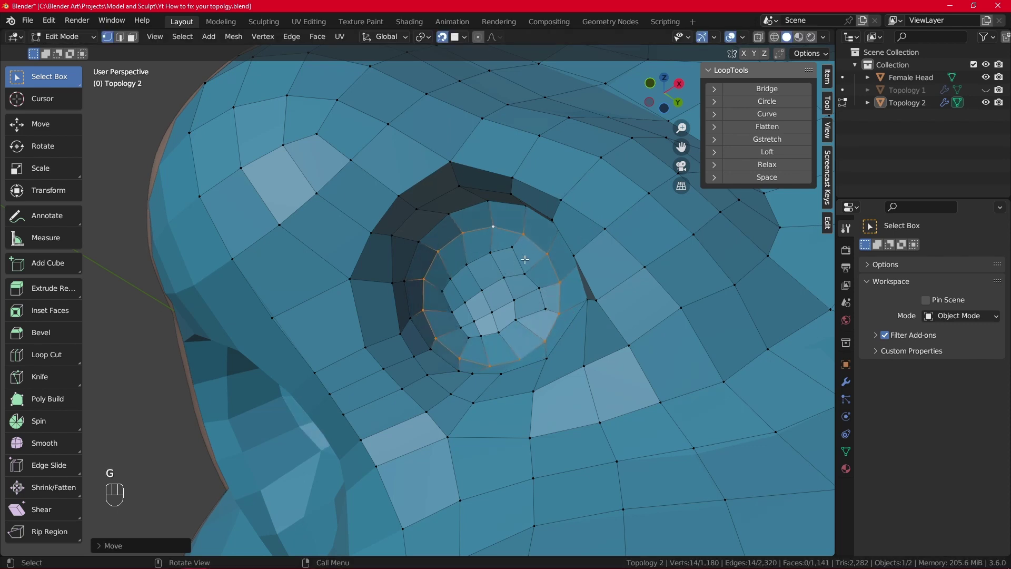
- Select the nostril-floor vertices, apply Smooth Vertices twice, and shift the patch slightly
click(518, 267)
shift+drag(468, 278, 466, 275)
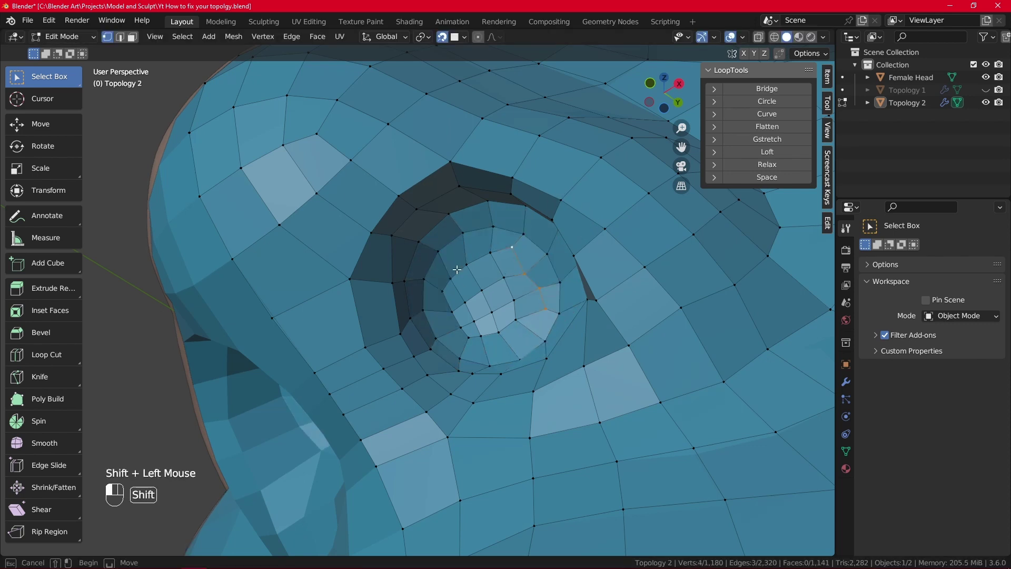
shift+drag(523, 324, 523, 324)
shift+drag(519, 241, 450, 287)
shift+drag(466, 334, 438, 286)
shift+click(445, 304)
right_click(503, 289)
click(504, 289)
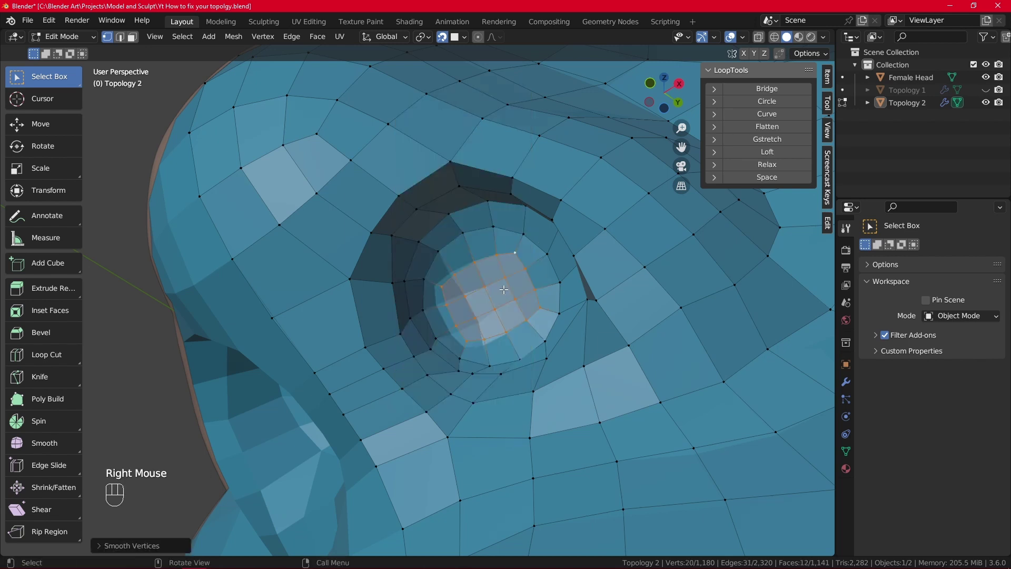
right_click(504, 289)
click(504, 289)
key(g)
click(501, 291)
- Nudge a single vertex on the nostril into a better position
scroll(502, 291, down, 2)
alt+middle_drag(501, 291, 551, 354)
click(506, 338)
key(g)
click(498, 337)
- Move a small box-selected patch of cheek vertices on Topology 2
scroll(516, 334, down, 2)
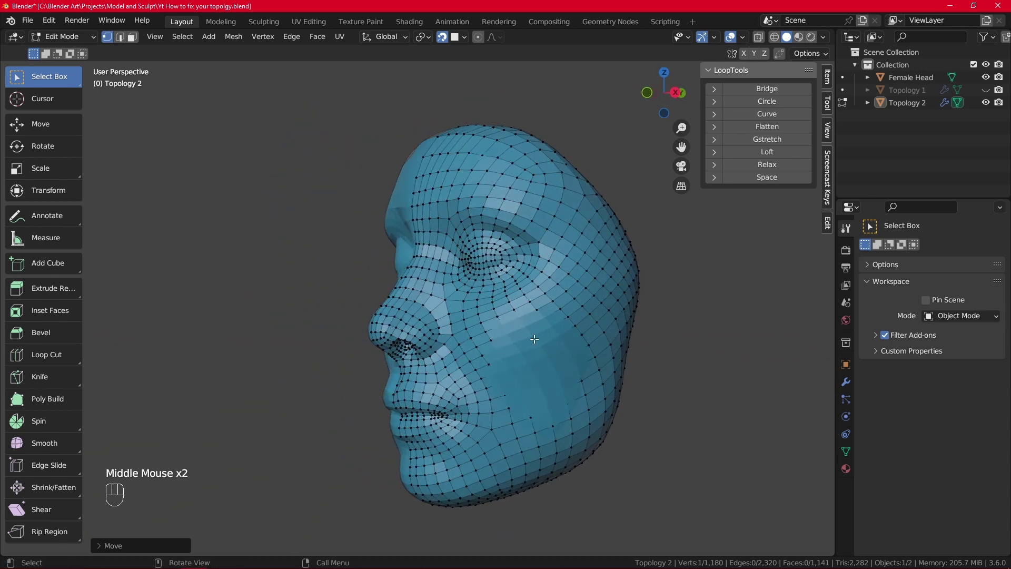
drag(483, 320, 582, 409)
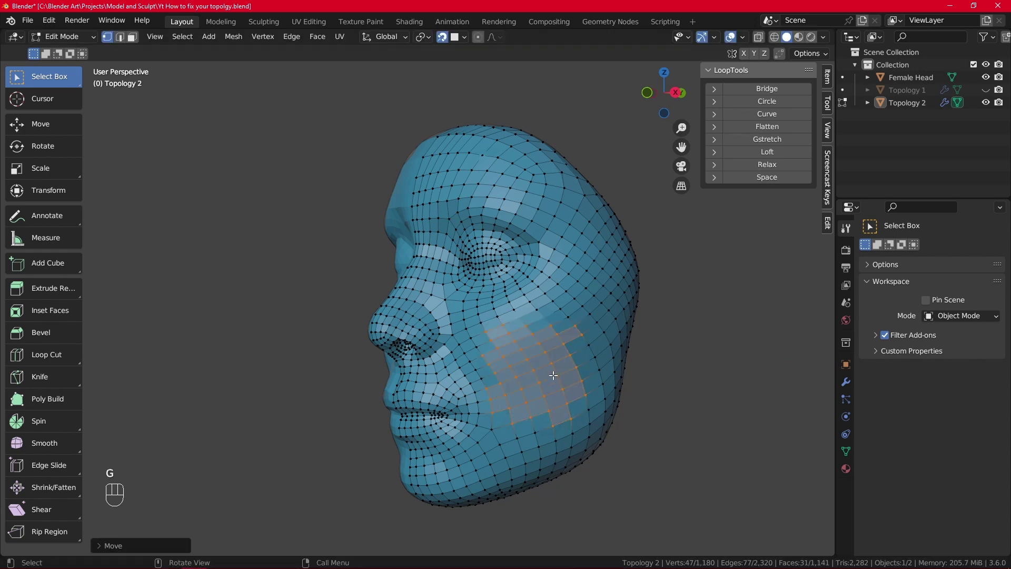
drag(525, 307, 581, 335)
key(g)
click(516, 318)
- Return to Object Mode and apply Shade Smooth to Topology 2
click(75, 39)
click(70, 49)
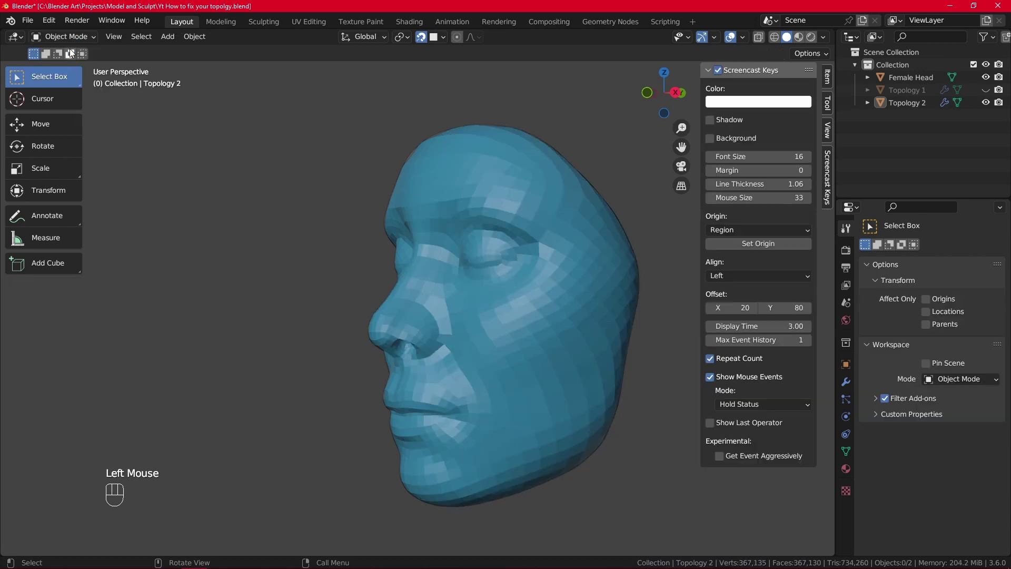
alt+middle_drag(170, 134, 348, 185)
click(387, 189)
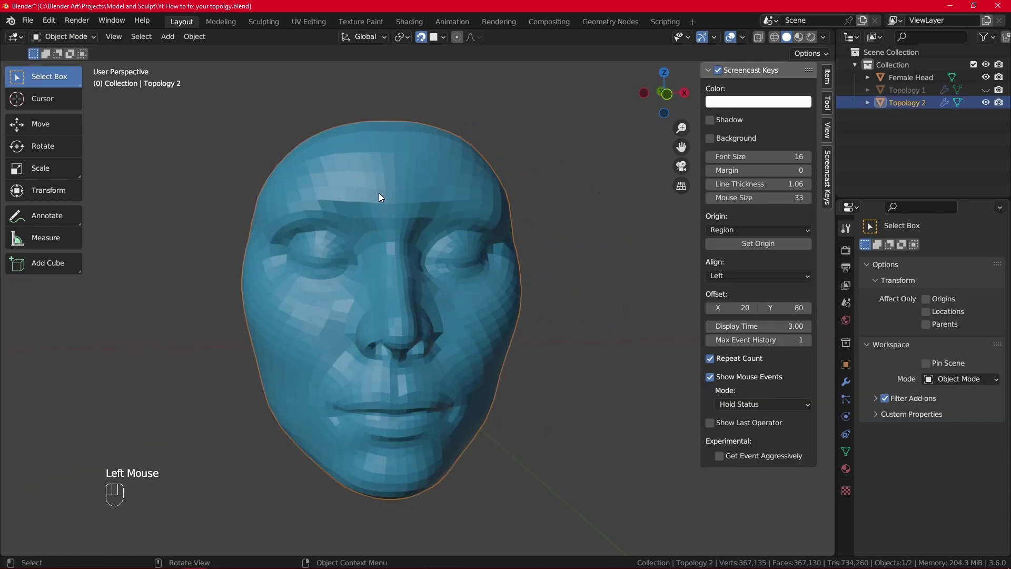
right_click(379, 197)
click(378, 192)
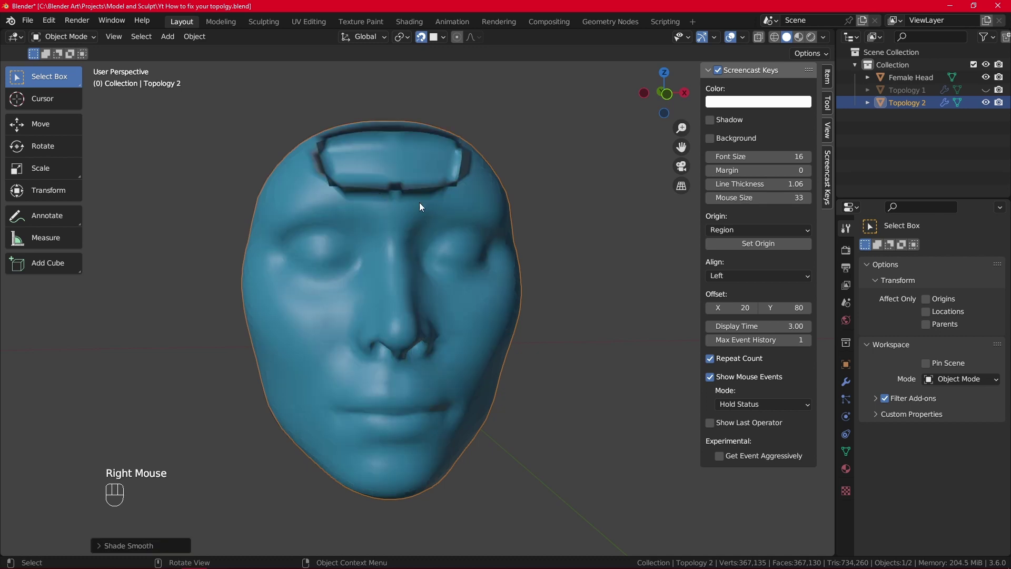
- Revert Topology 2 to Shade Flat and go back into Edit Mode
alt+middle_drag(440, 203, 488, 178)
scroll(504, 239, up, 2)
right_click(451, 223)
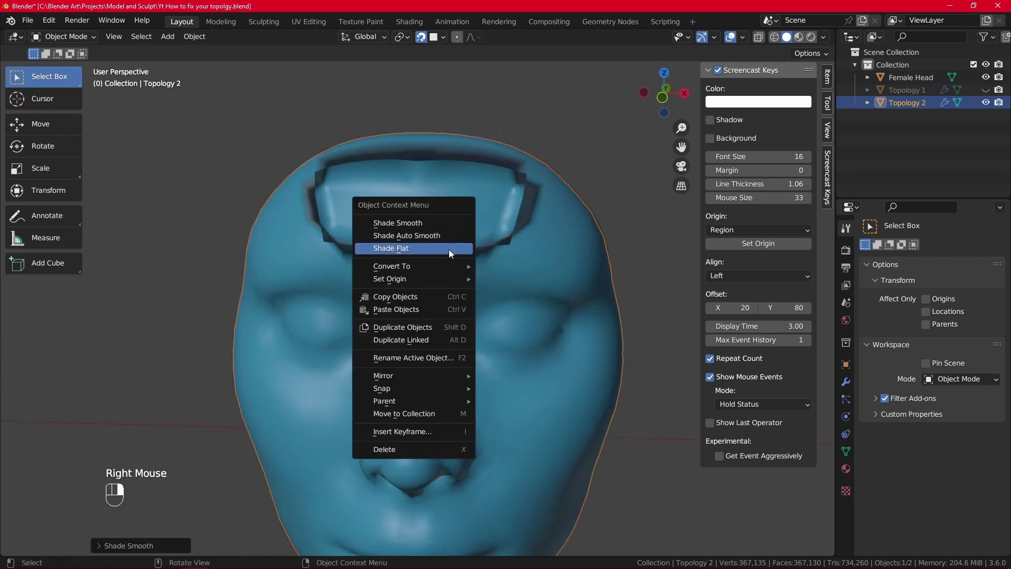
click(449, 249)
key(Tab)
scroll(466, 231, up, 2)
alt+middle_drag(466, 231, 490, 208)
scroll(503, 207, down, 2)
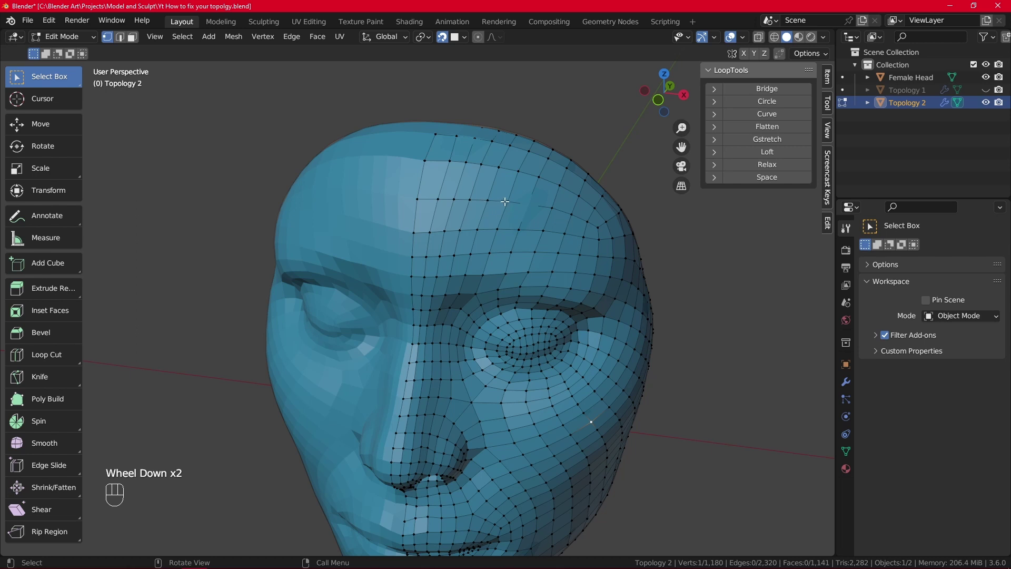
- Hide the sidebar and enable the Face Orientation overlay to reveal the red forehead patch
key(n)
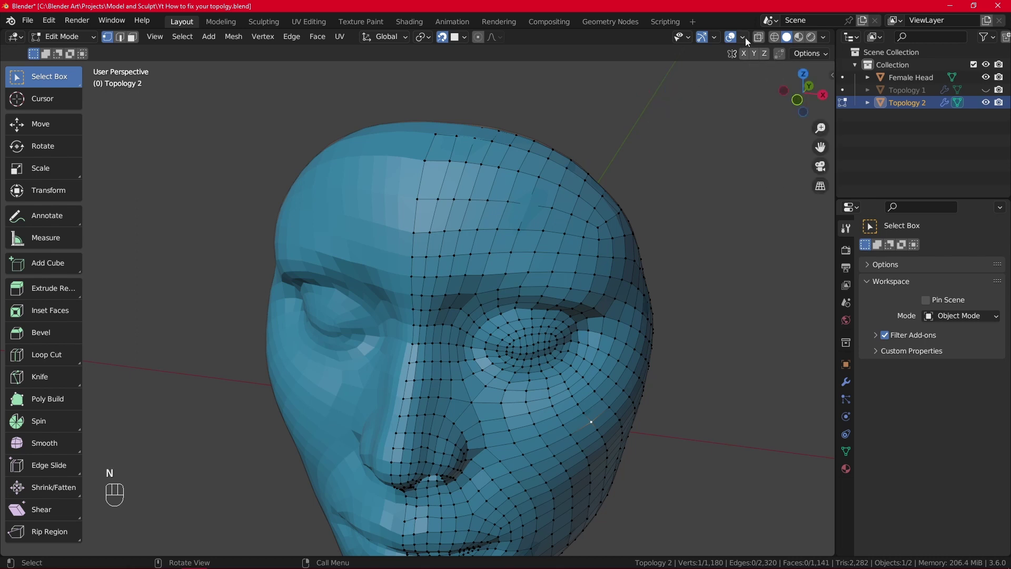
click(745, 38)
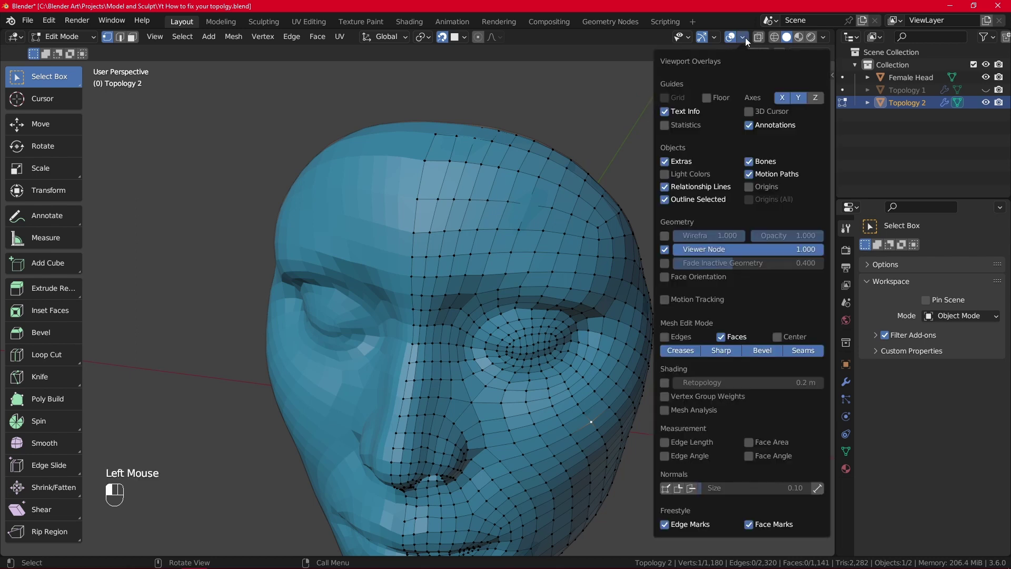
click(665, 277)
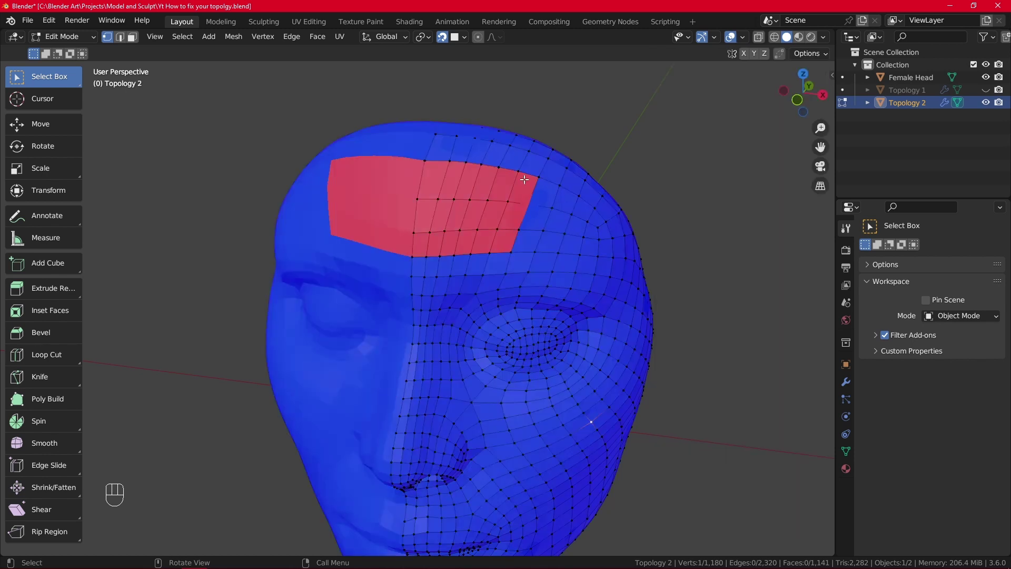
alt+scroll(550, 202, up, 1)
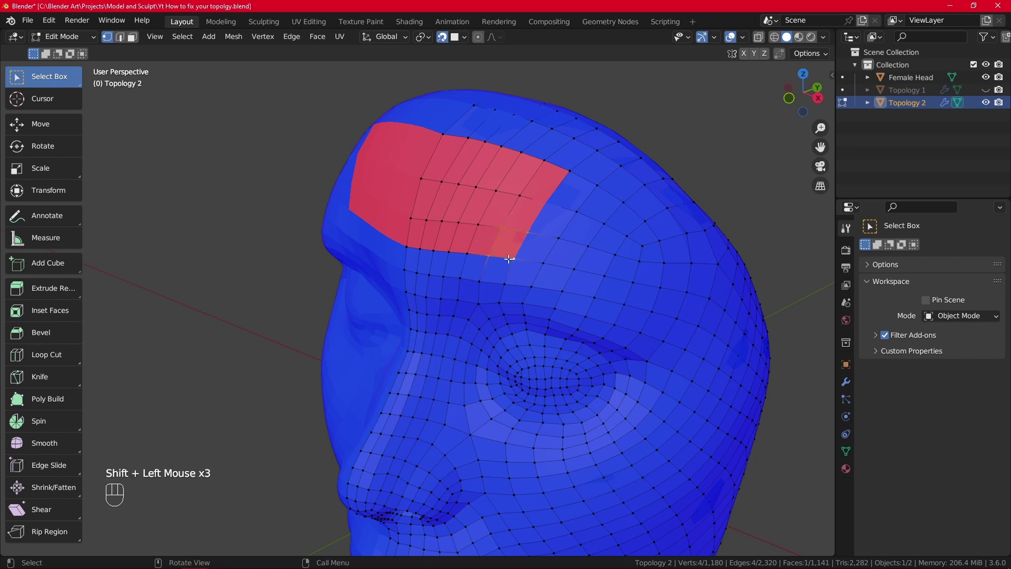
middle_drag(509, 258, 552, 233)
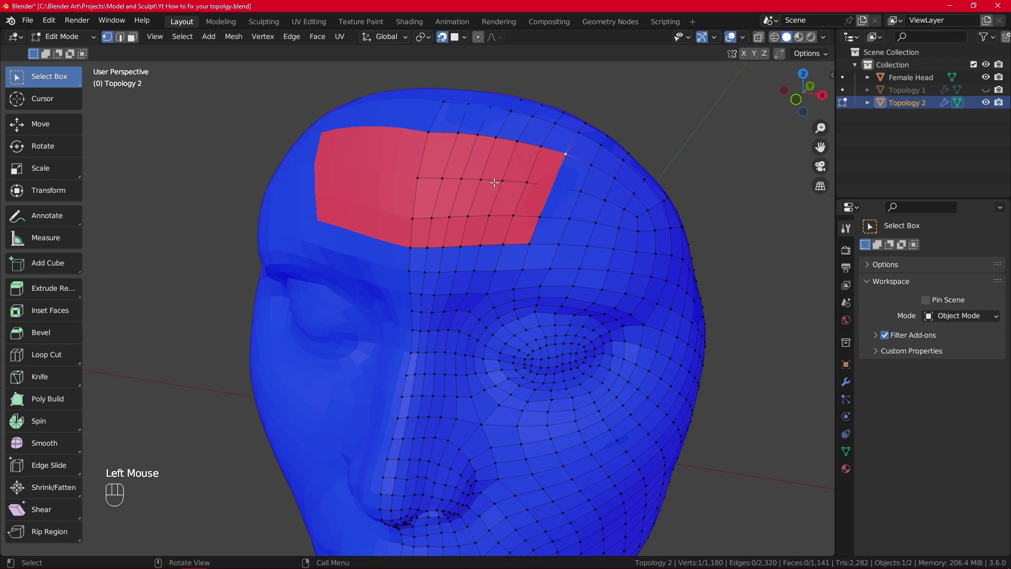
- Select all vertices and recalculate the normals to point outside
key(a)
key(alt+n)
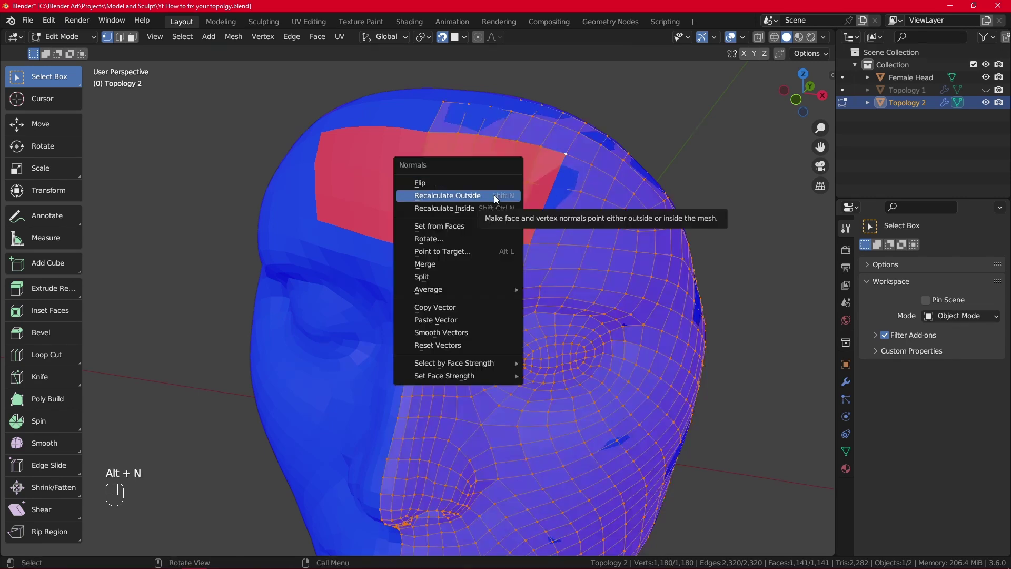
click(495, 196)
- Return to Object Mode and apply Shade Smooth to Topology 2
scroll(551, 157, down, 2)
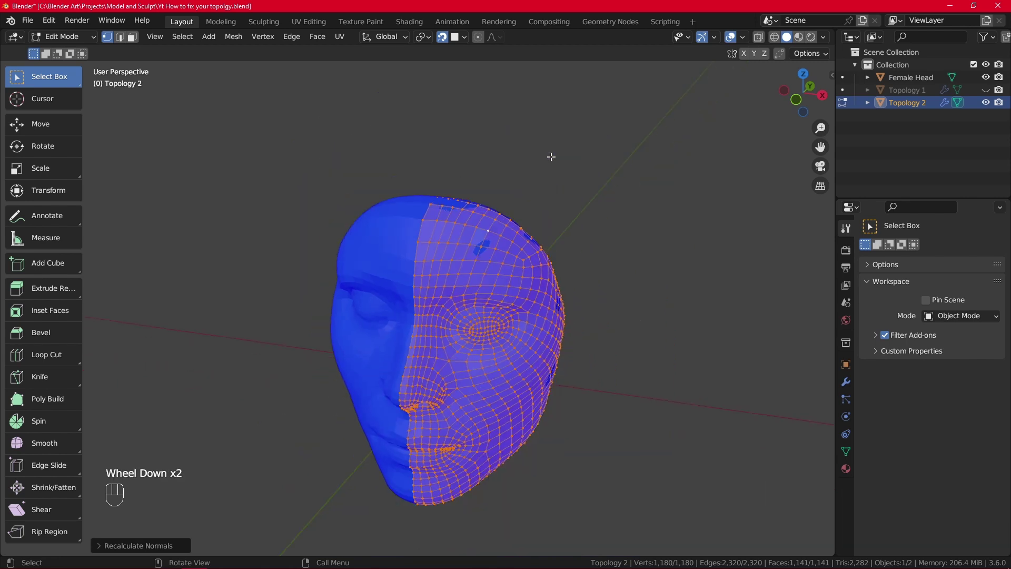
scroll(545, 224, up, 2)
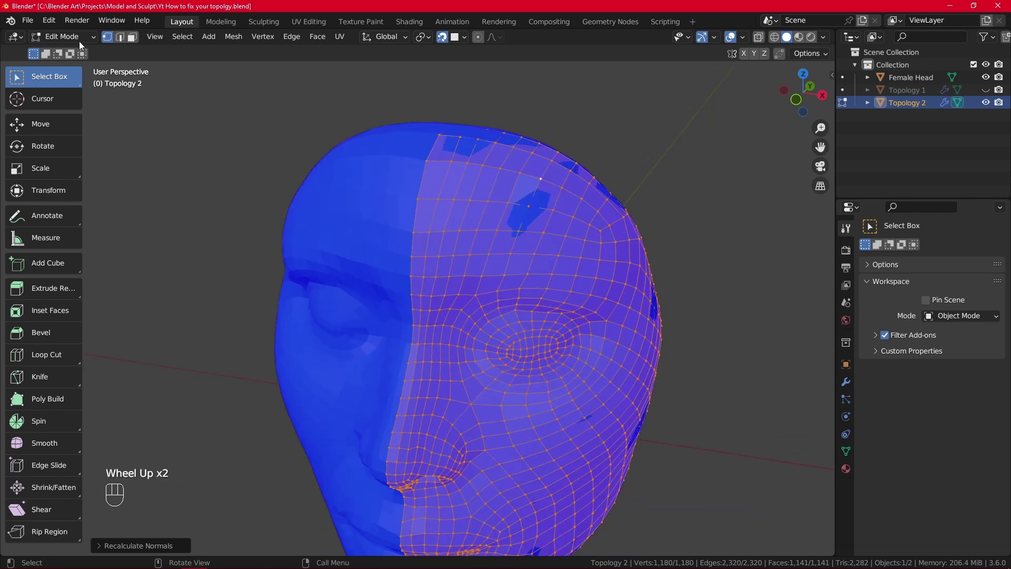
click(78, 37)
click(77, 49)
right_click(463, 223)
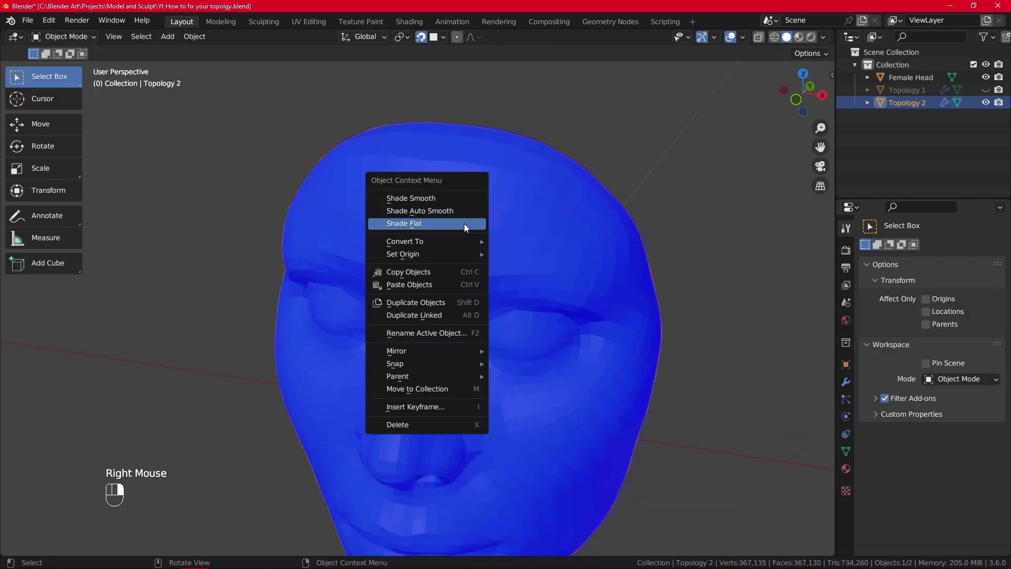
click(451, 197)
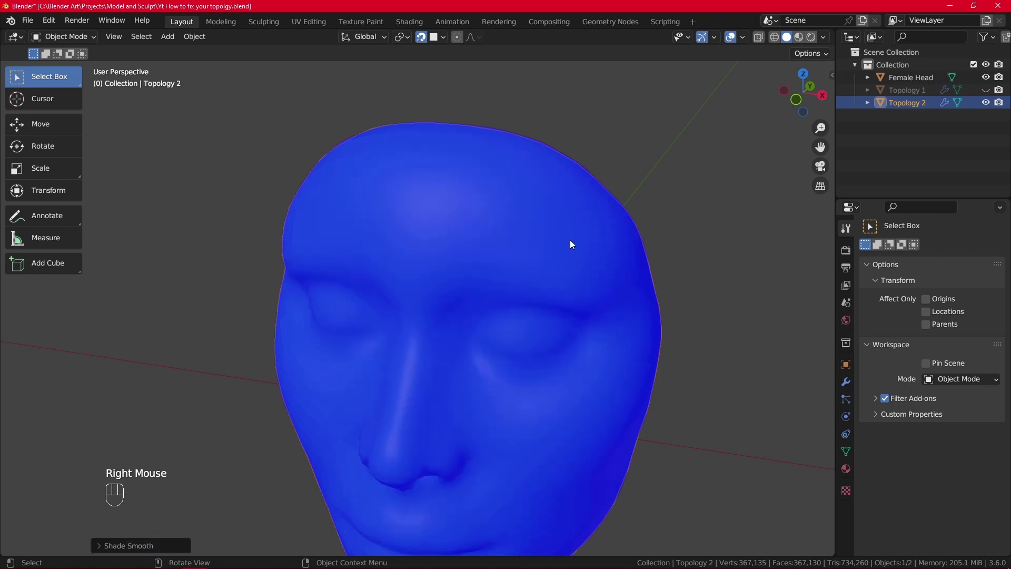
- Turn off the Face Orientation overlay
click(744, 40)
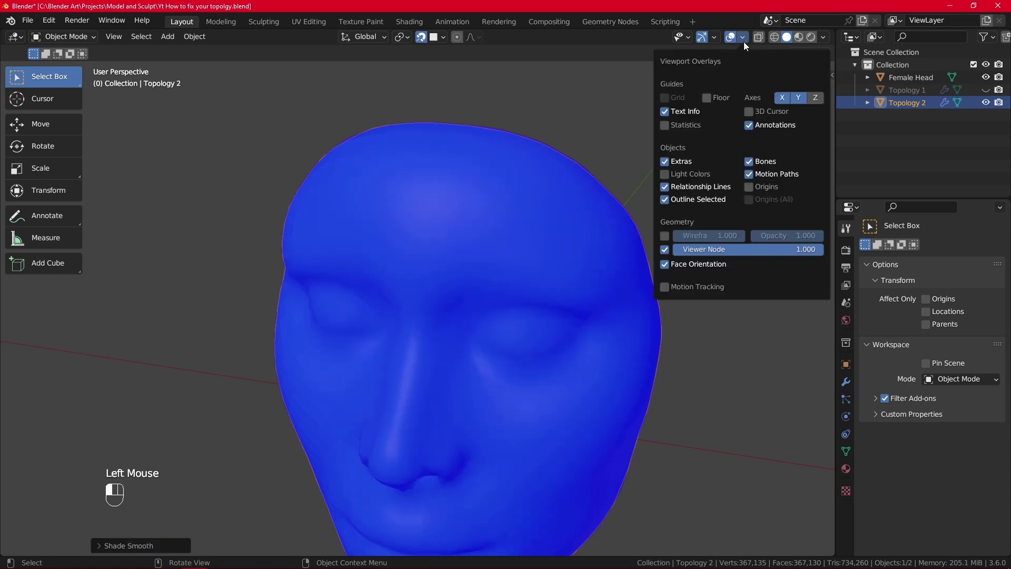
click(665, 265)
scroll(651, 373, down, 2)
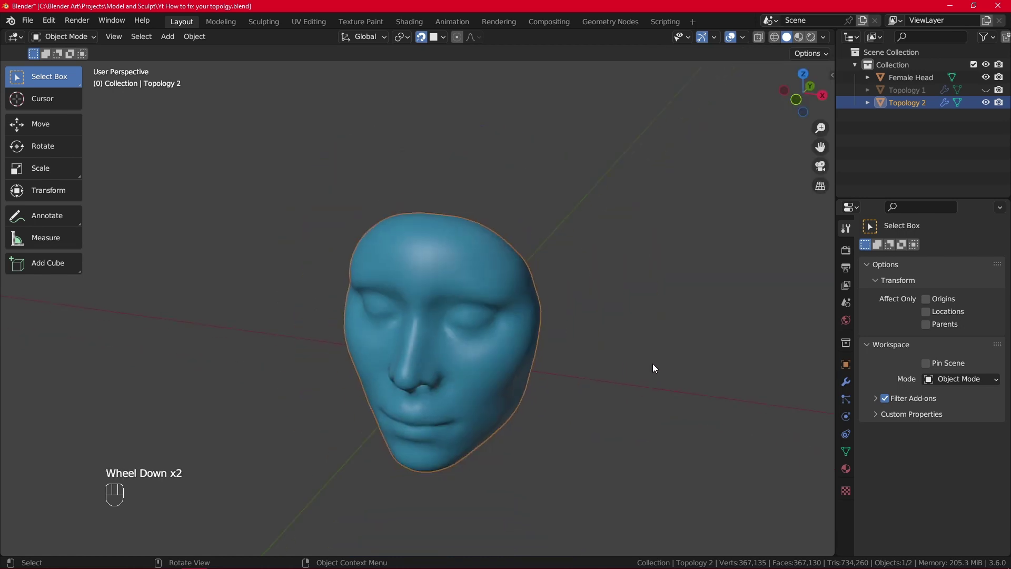
- Show Topology 1 alongside Topology 2 from a front view and compare the two meshes
alt+middle_drag(637, 365, 620, 308)
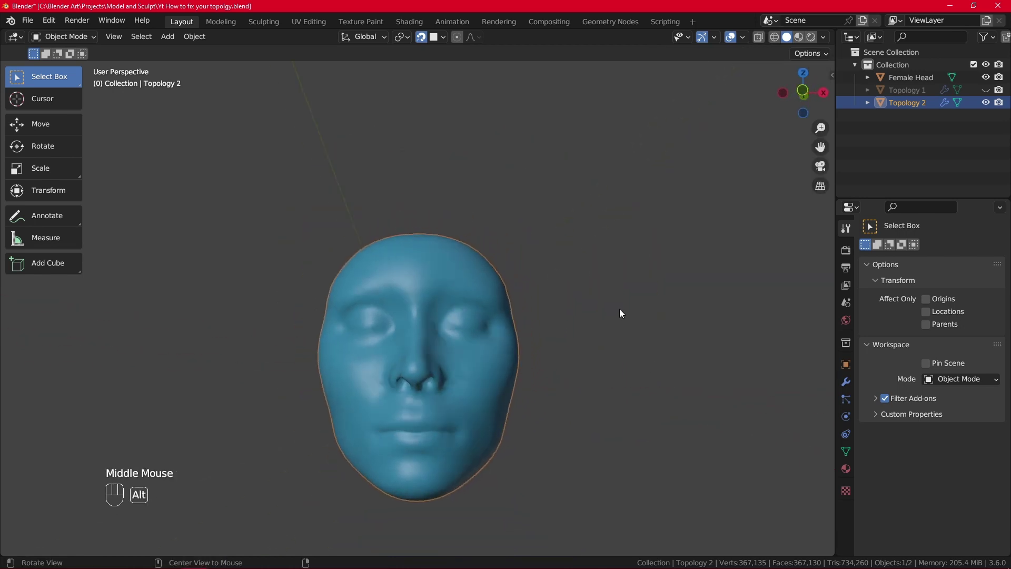
click(985, 90)
middle_drag(571, 223, 521, 311)
click(521, 315)
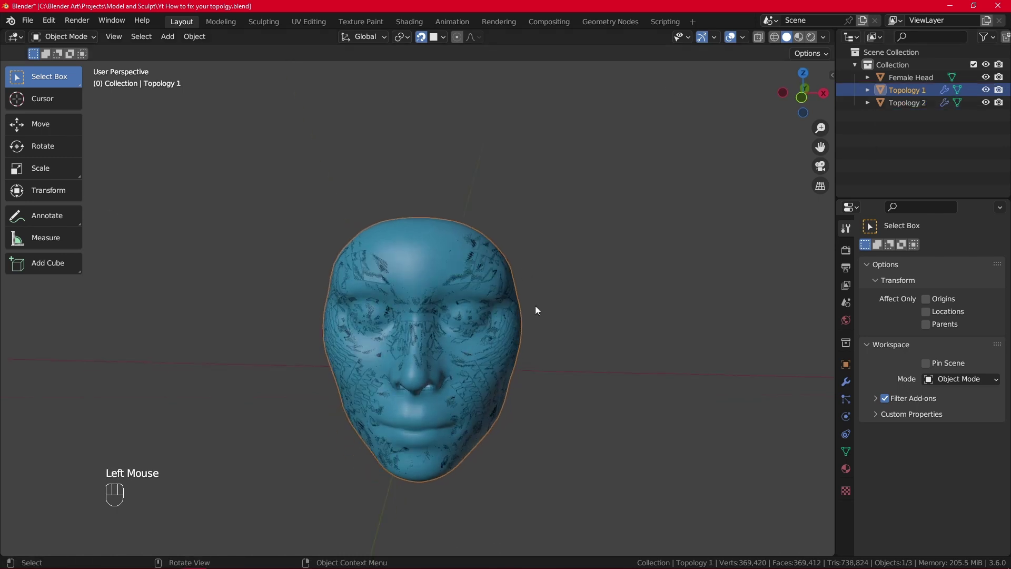
click(422, 258)
click(502, 258)
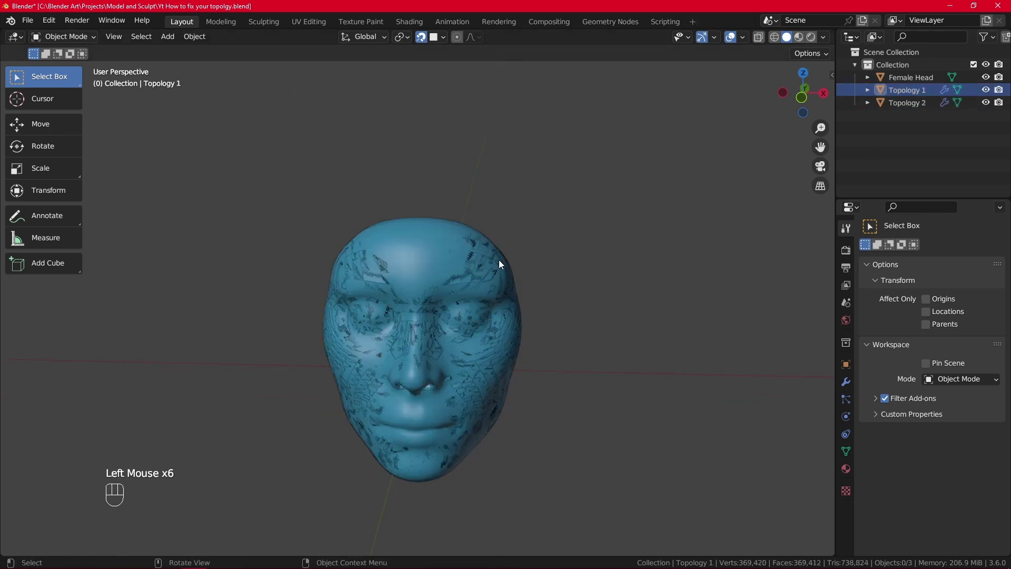
click(416, 256)
- Apply Shade Flat to Topology 1, then hide it
right_click(416, 256)
click(408, 281)
scroll(579, 267, up, 1)
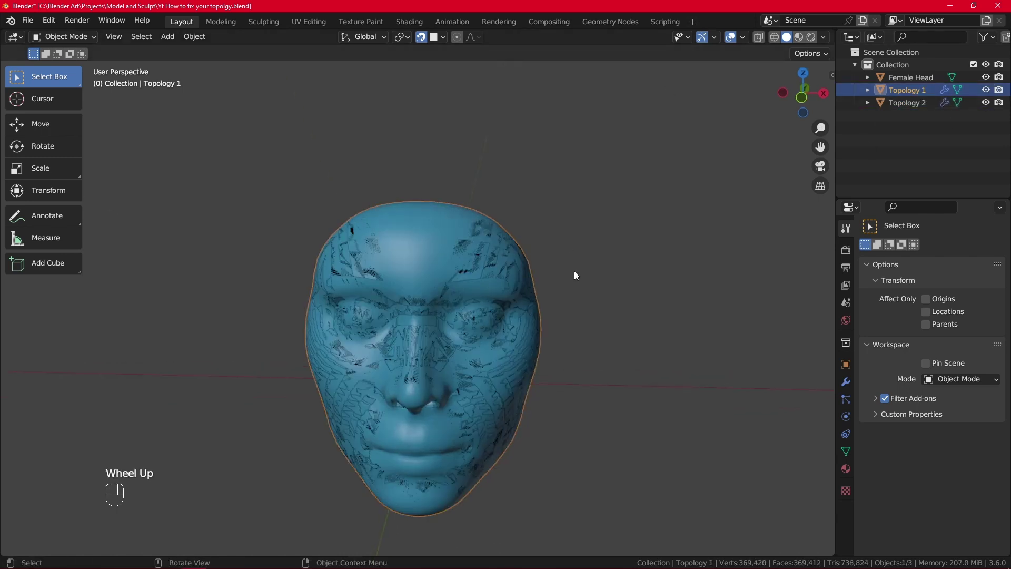
click(985, 91)
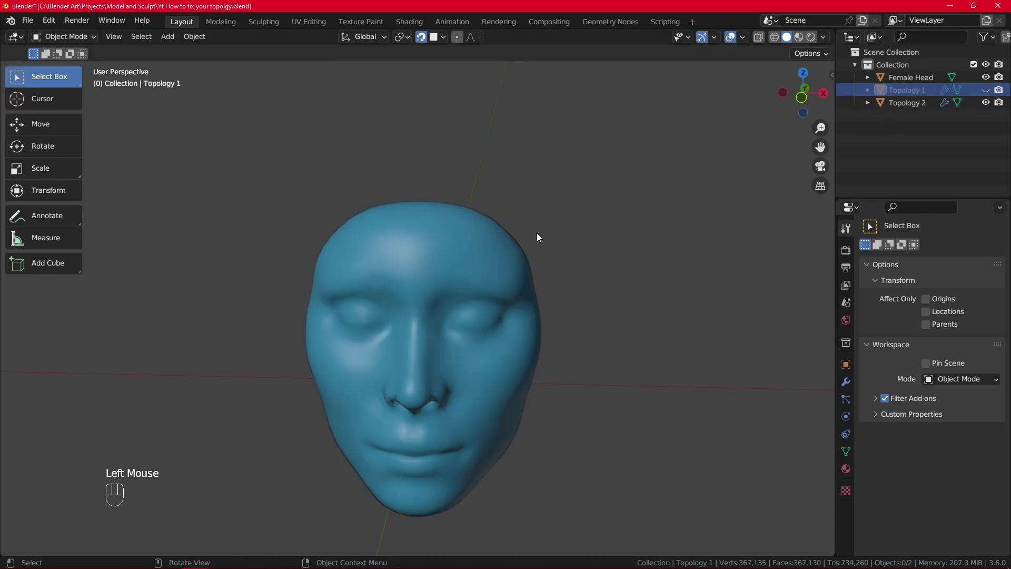
- Apply Shade Flat to Topology 2, then hide it
click(481, 245)
right_click(481, 246)
click(482, 247)
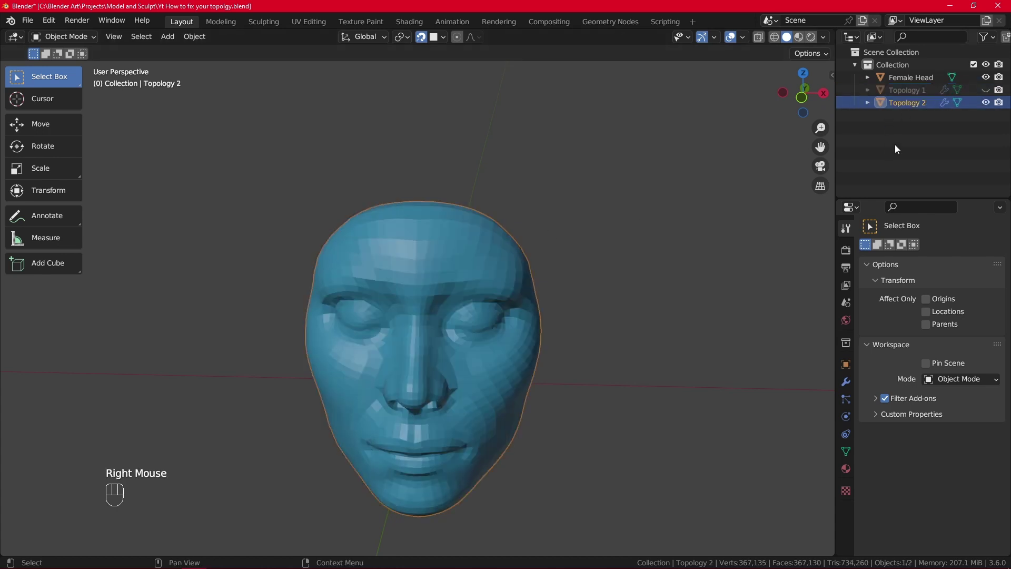
click(985, 102)
- Alternate showing Topology 1 and Topology 2 over the sculpt, leaving both hidden
click(985, 90)
click(988, 90)
click(988, 103)
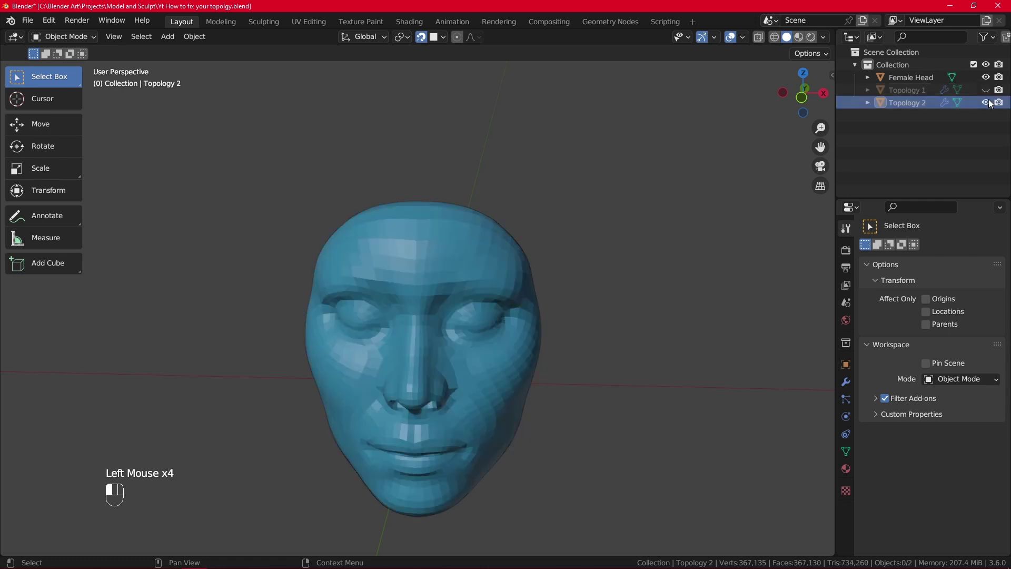
click(988, 102)
click(988, 90)
click(989, 90)
click(989, 90)
click(988, 90)
scroll(567, 254, up, 2)
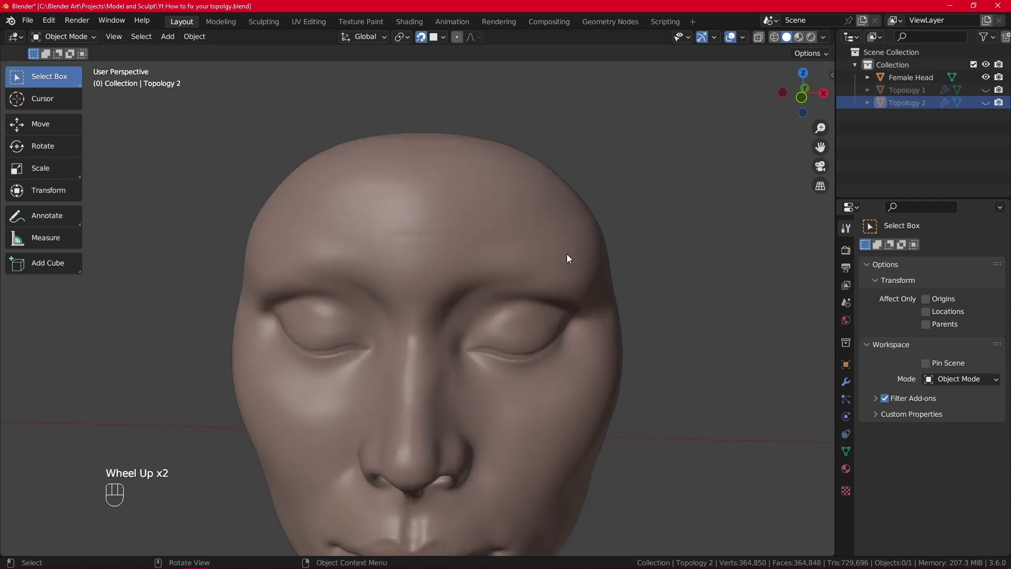
scroll(599, 257, down, 2)
alt+middle_drag(599, 257, 510, 249)
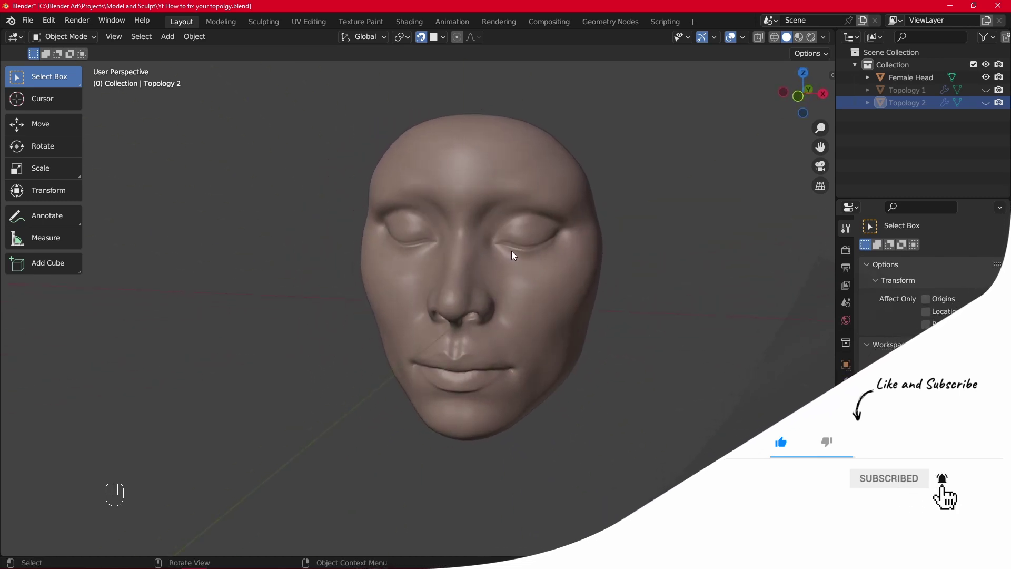